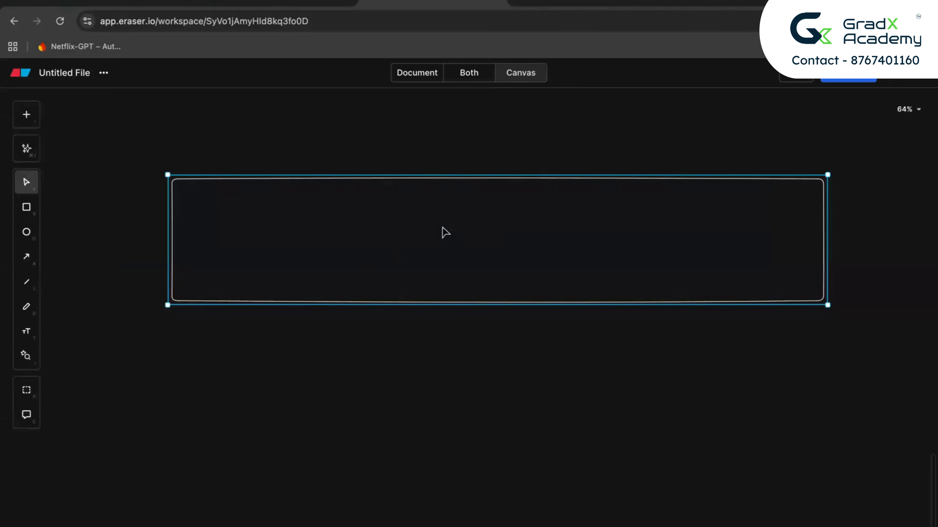
# Step: Label the selected rectangle "UI Policy Vs Data policy"
pyautogui.write('UI Policy and')
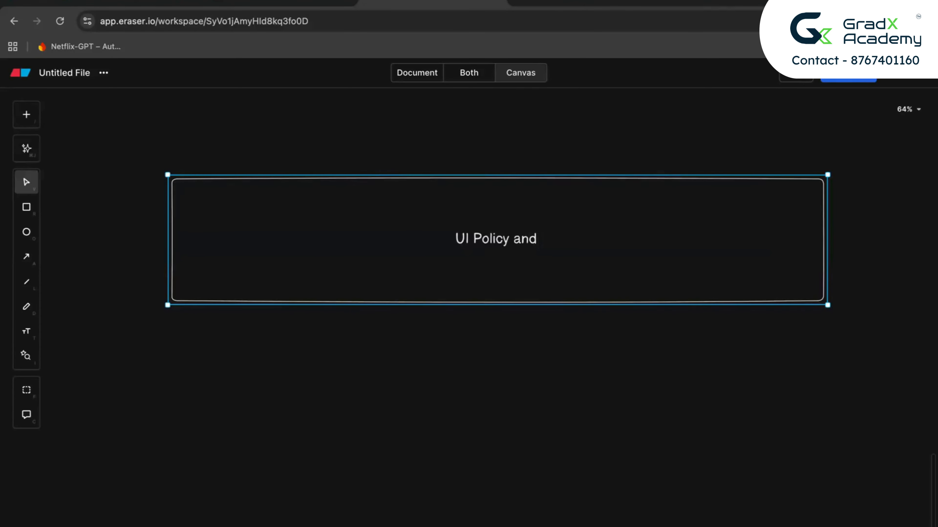
pyautogui.press('BackSpace')
pyautogui.press('BackSpace')
pyautogui.press('BackSpace')
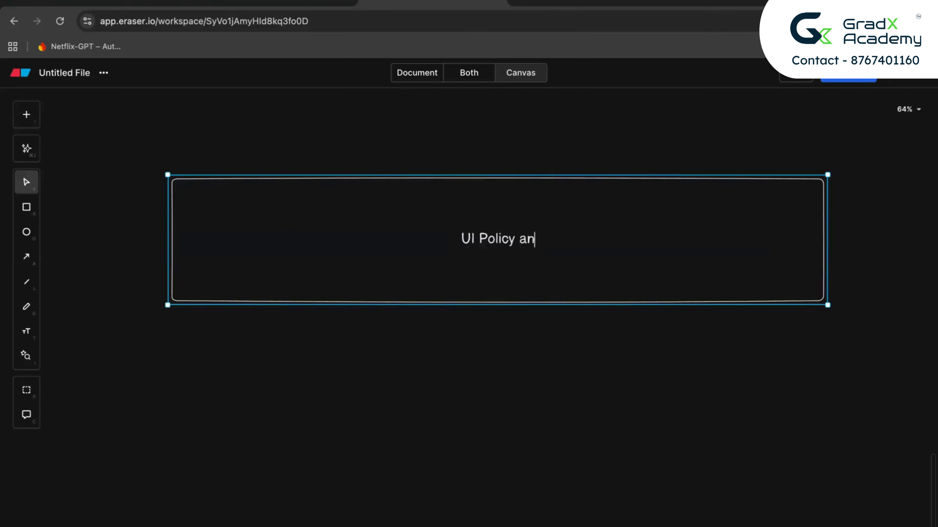
pyautogui.write('Vs ')
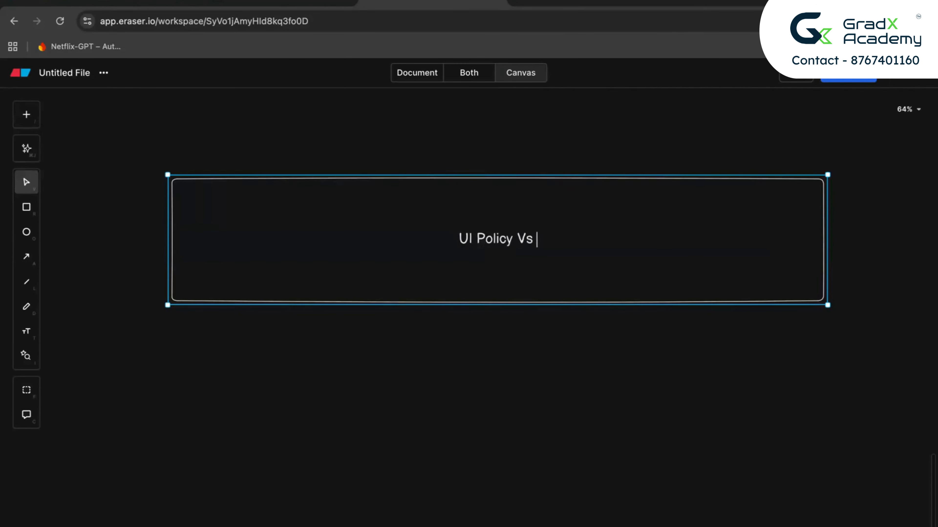
pyautogui.write('dat')
pyautogui.press('BackSpace')
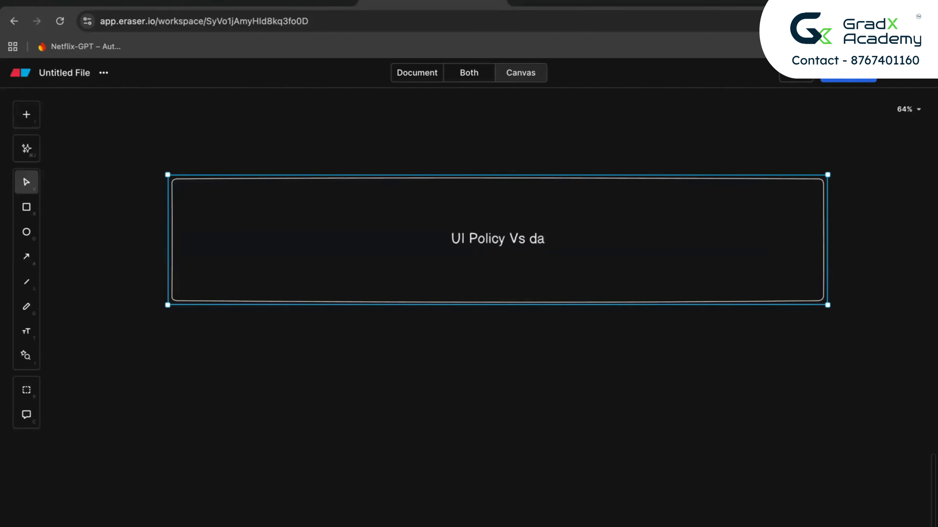
pyautogui.press('BackSpace')
pyautogui.press('BackSpace')
pyautogui.press('BackSpace')
pyautogui.write('d')
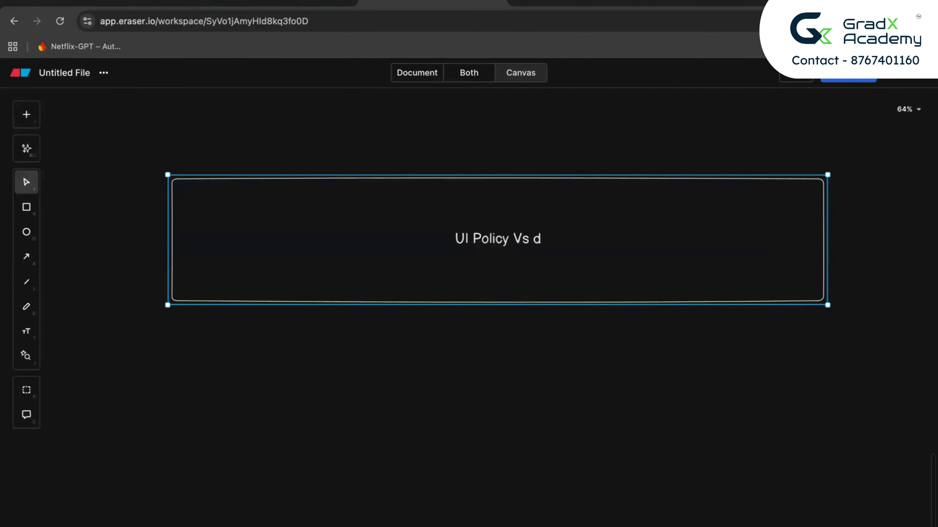
pyautogui.press('BackSpace')
pyautogui.write('Data pi')
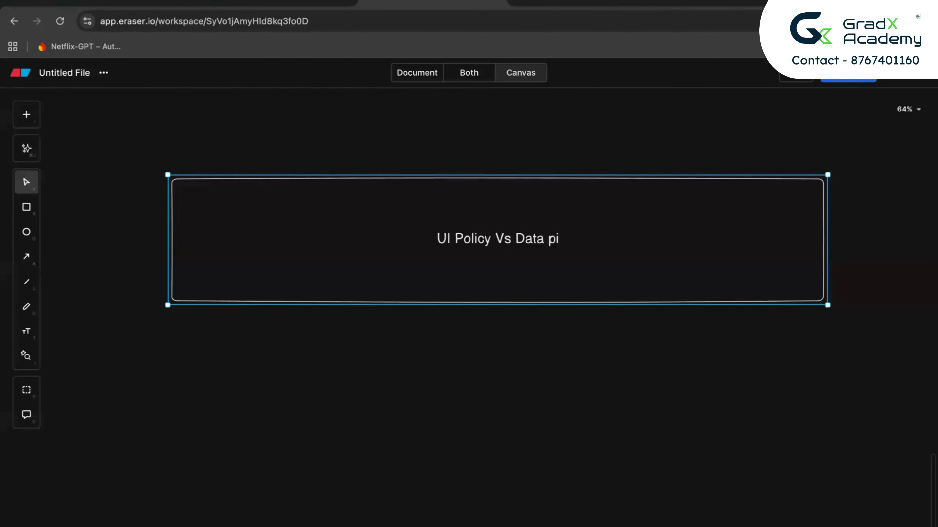
pyautogui.write('licy')
pyautogui.press('BackSpace')
pyautogui.press('BackSpace')
pyautogui.press('BackSpace')
pyautogui.press('BackSpace')
pyautogui.press('BackSpace')
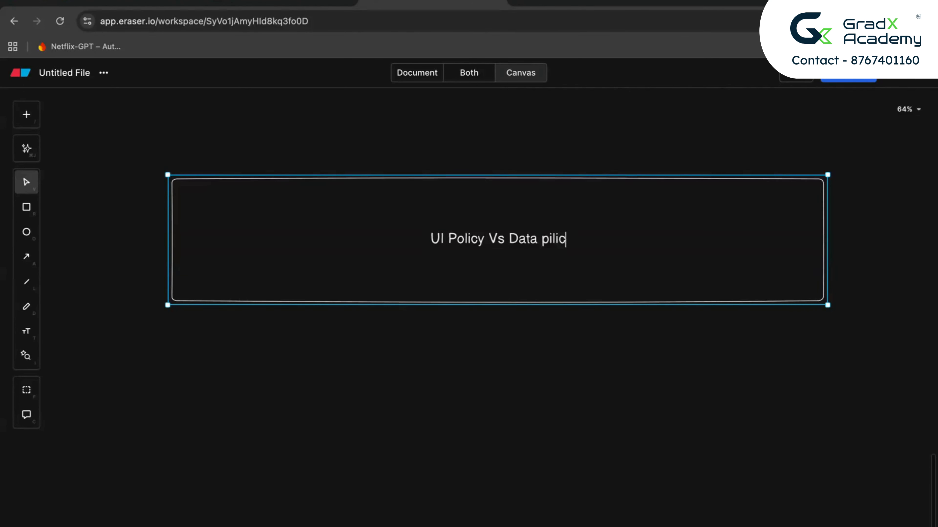
pyautogui.write('olicy')
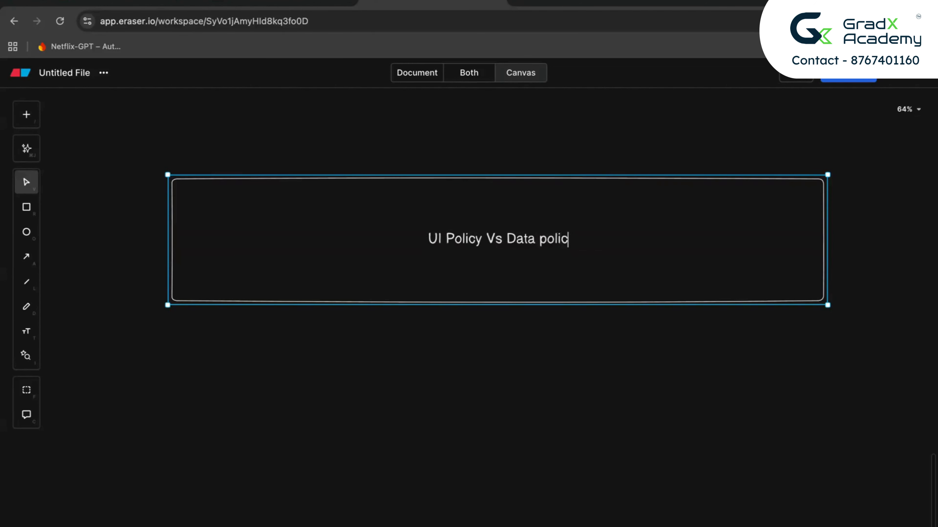
pyautogui.tripleClick(523, 240)
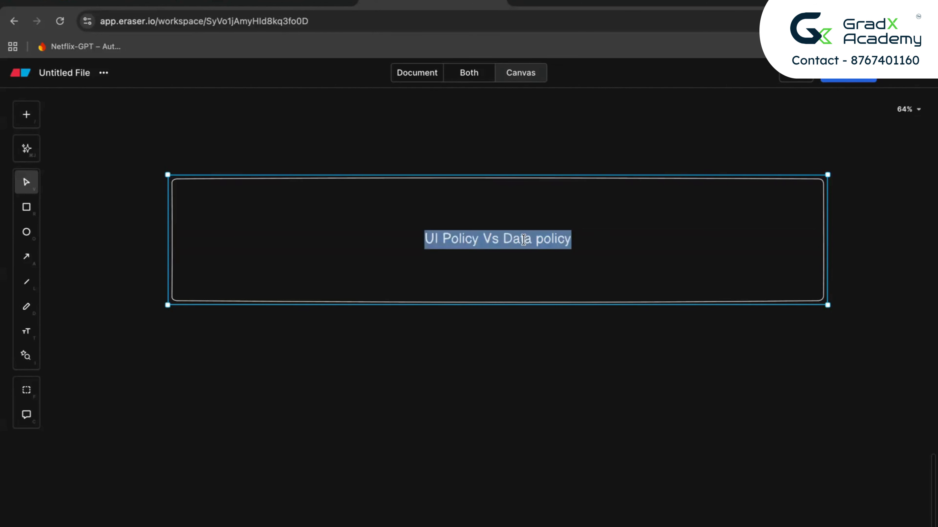
pyautogui.press('BackSpace')
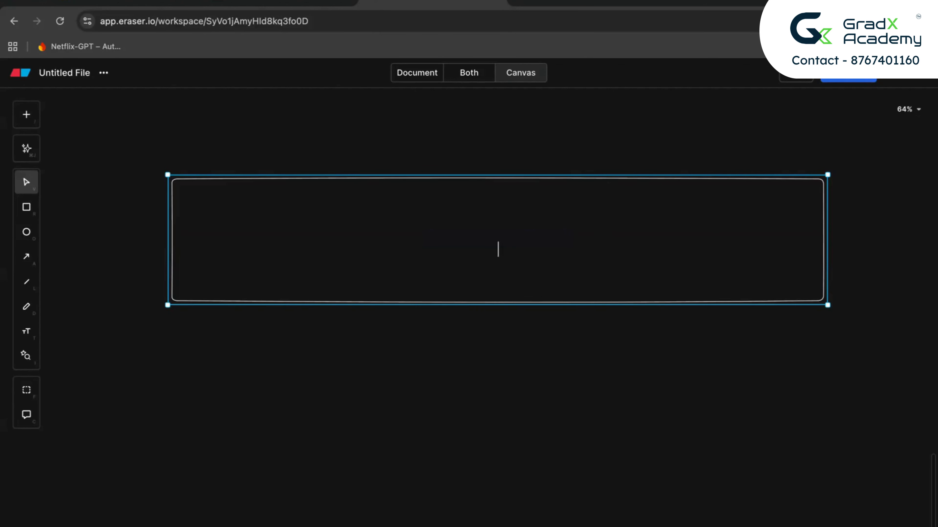
pyautogui.hotkey('ctrl', 'z')
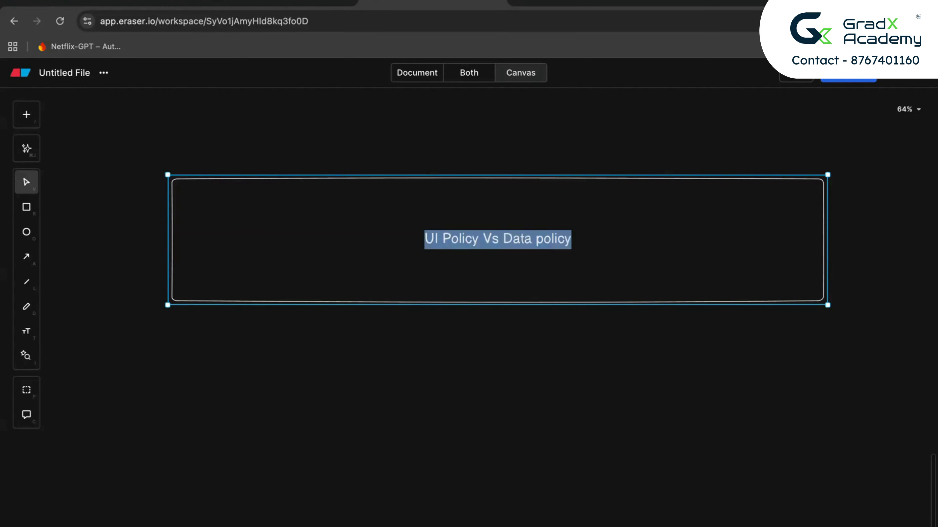
pyautogui.press('BackSpace')
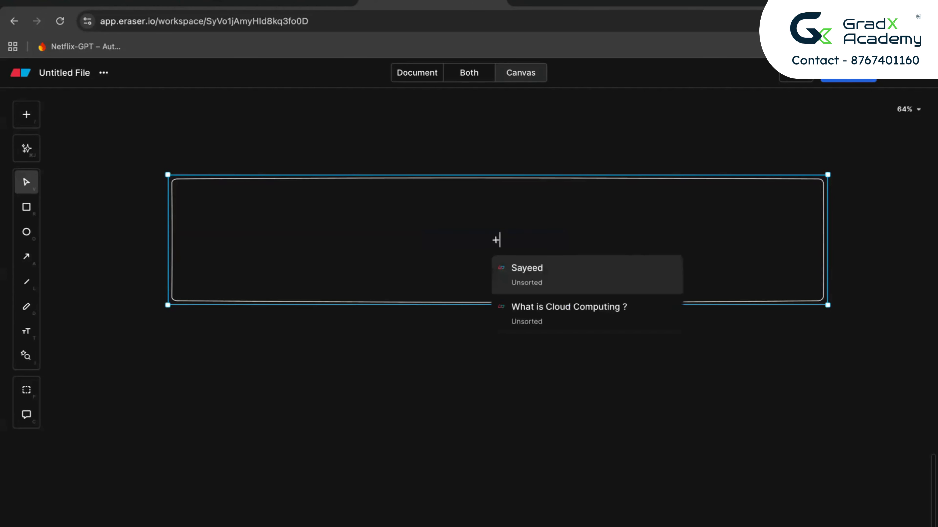
pyautogui.hotkey('ctrl', 'z')
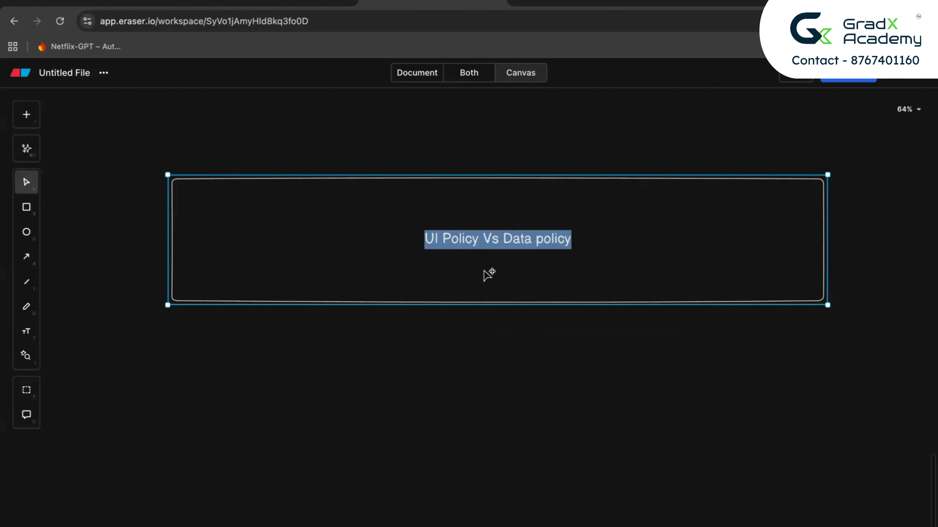
pyautogui.scroll(3, 497, 255)
pyautogui.scroll(-2, 497, 255)
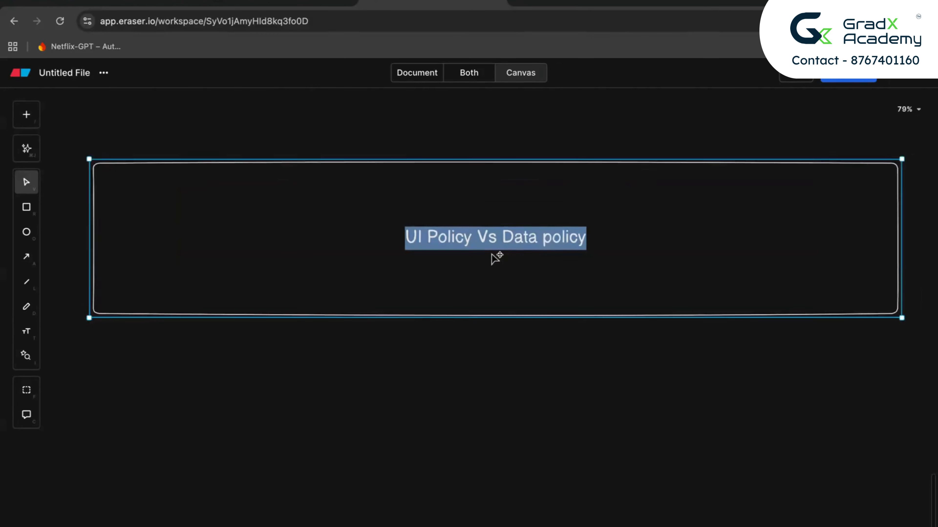
pyautogui.scroll(-5, 496, 258)
pyautogui.click(490, 334)
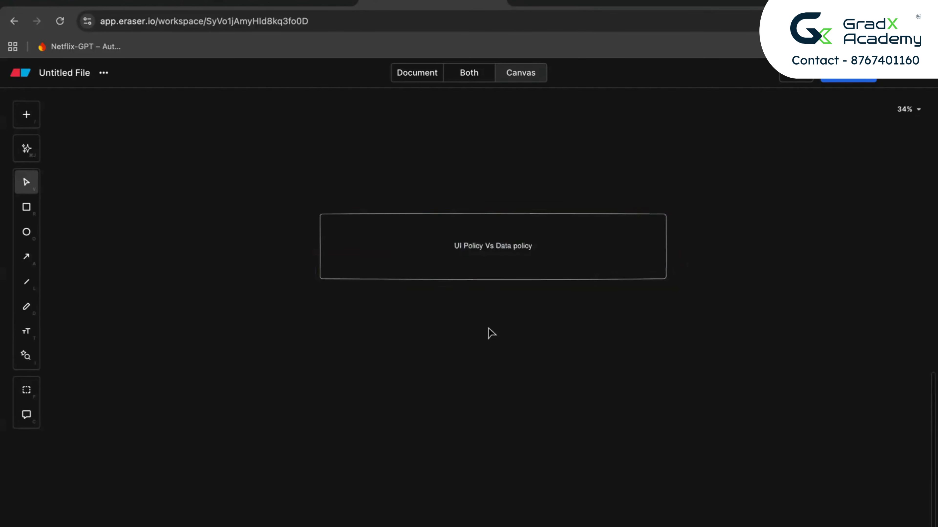
pyautogui.click(494, 248)
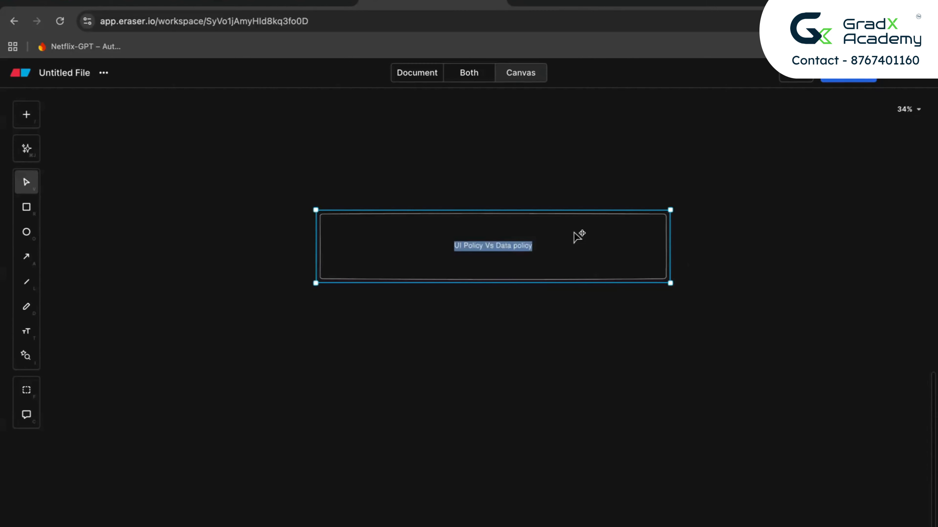
pyautogui.click(429, 358)
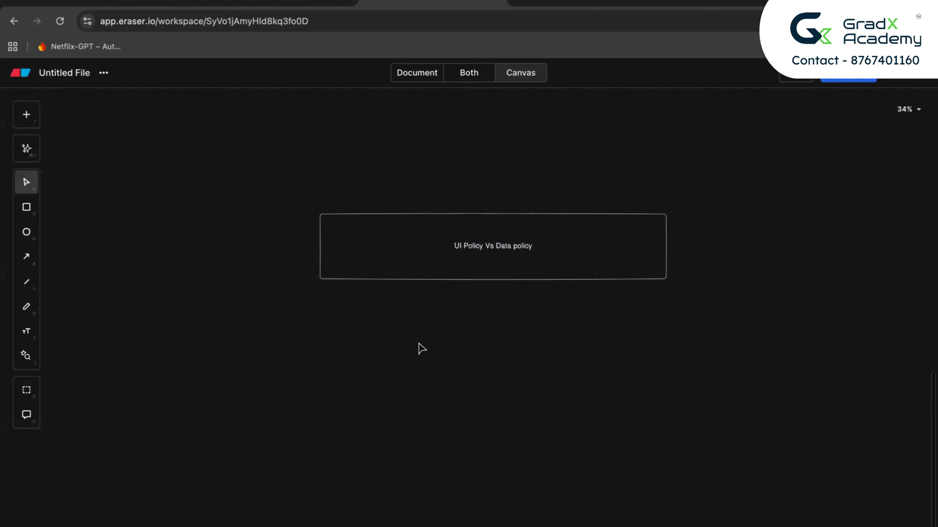
pyautogui.scroll(5, 471, 228)
pyautogui.scroll(-2, 471, 228)
pyautogui.scroll(1, 471, 229)
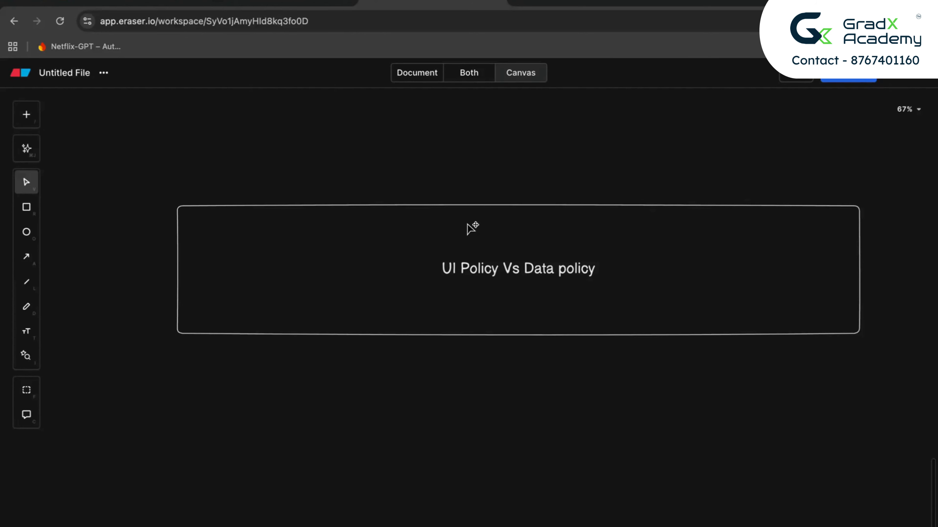
pyautogui.click(287, 23)
pyautogui.write('https://developer.servicenow.com/dev.do')
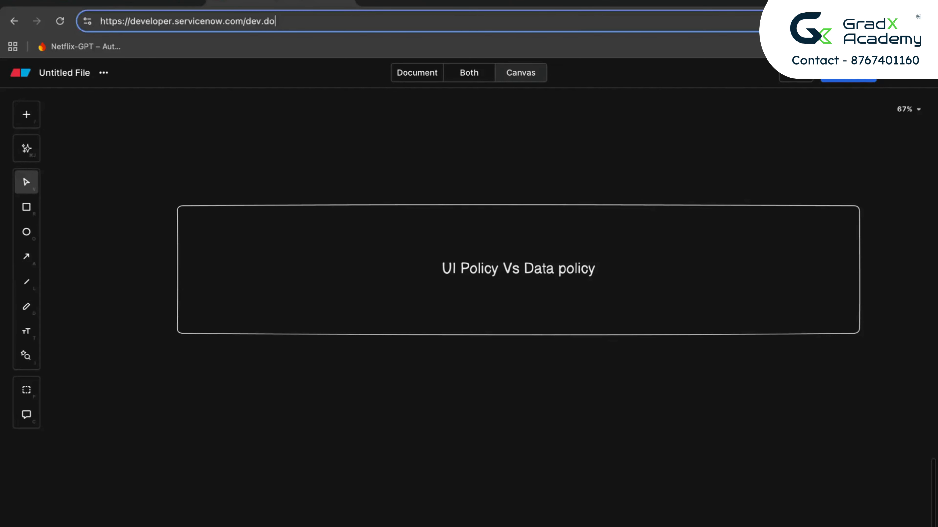
pyautogui.press('Return')
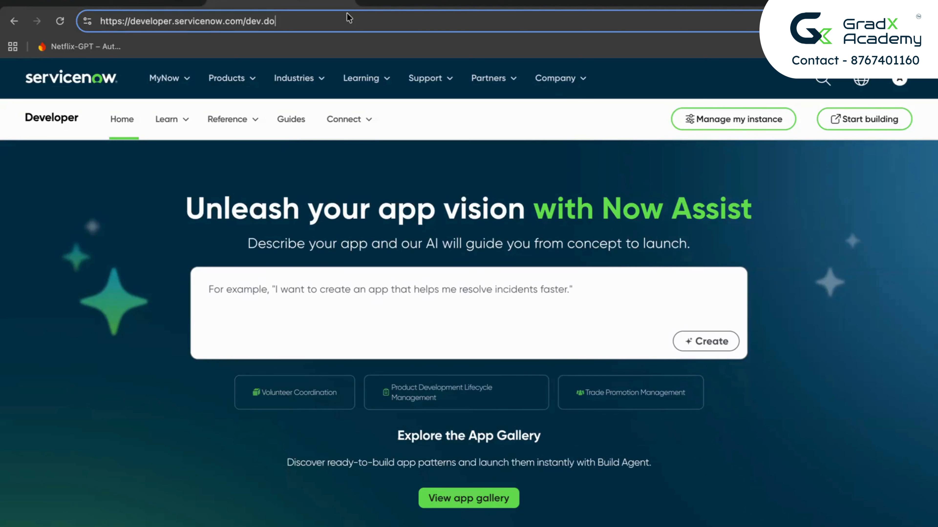
pyautogui.click(864, 131)
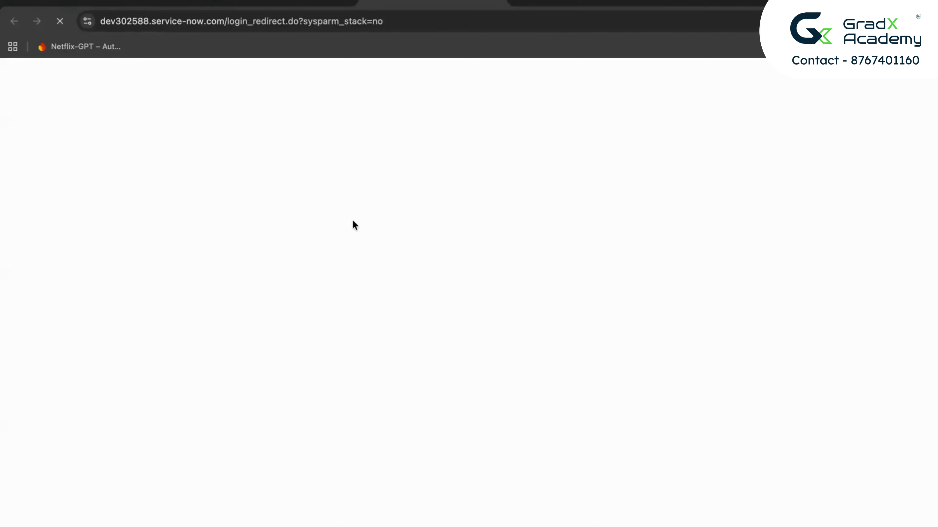
# Step: Back in Eraser, add an equally sized box linked by an arrow below the title box and head it "UI Policies"
pyautogui.click(545, 2)
pyautogui.click(379, 300)
pyautogui.click(518, 348)
pyautogui.scroll(-3, 463, 312)
pyautogui.doubleClick(463, 312)
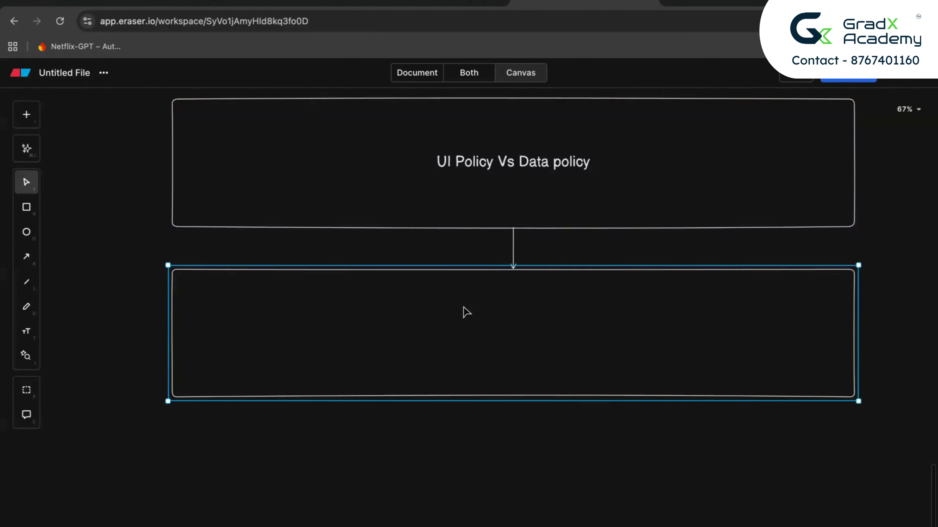
pyautogui.write('UI Policies')
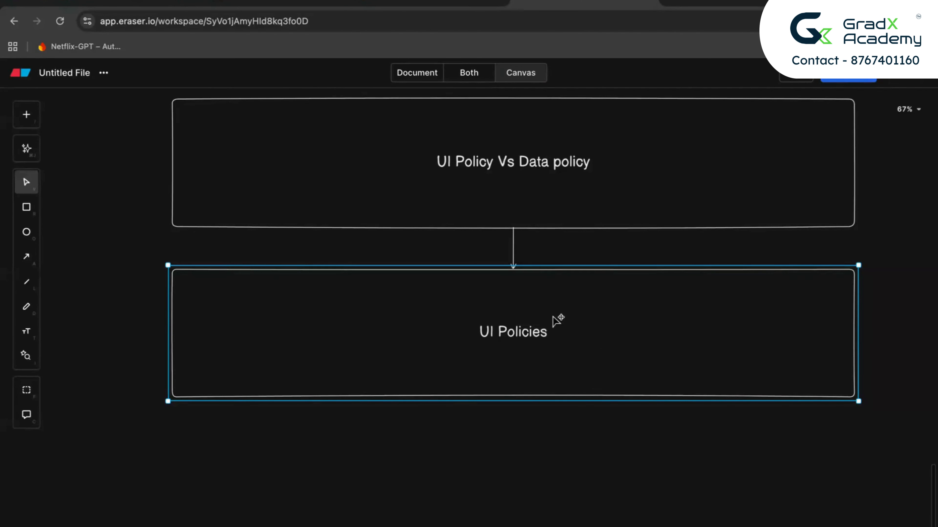
# Step: Add the bullet "A Ui policy in servicenow is used to dynamically control the form behavior of fields on a form in the UI."
pyautogui.press('Return')
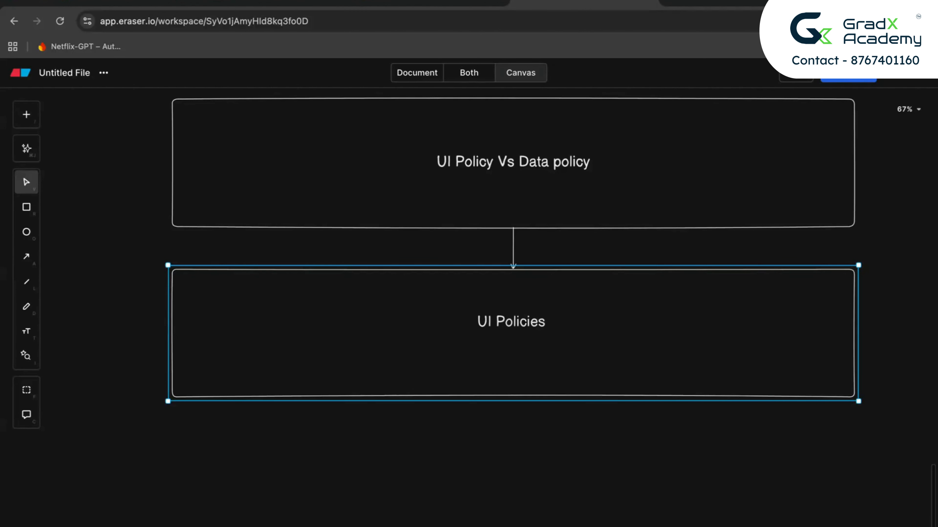
pyautogui.write('- ')
pyautogui.write('A Ui')
pyautogui.write(' policy')
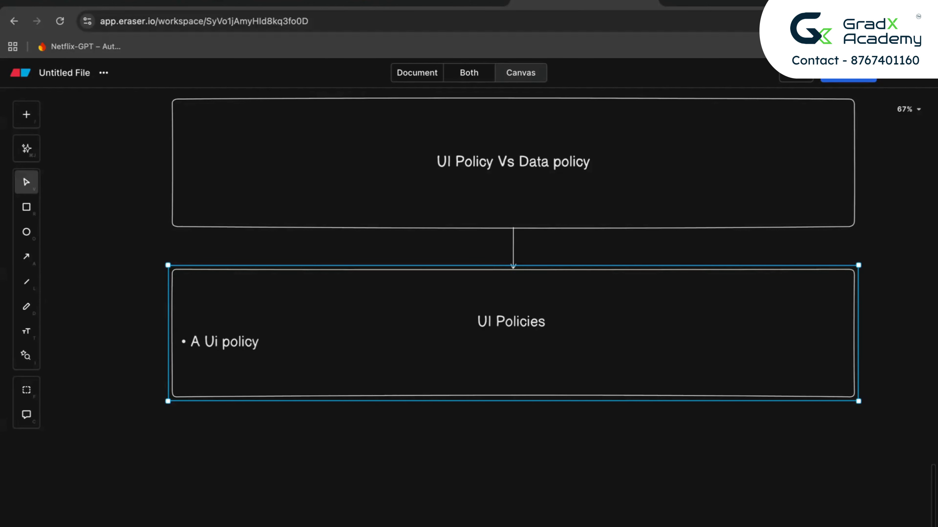
pyautogui.write(' in servicenow is')
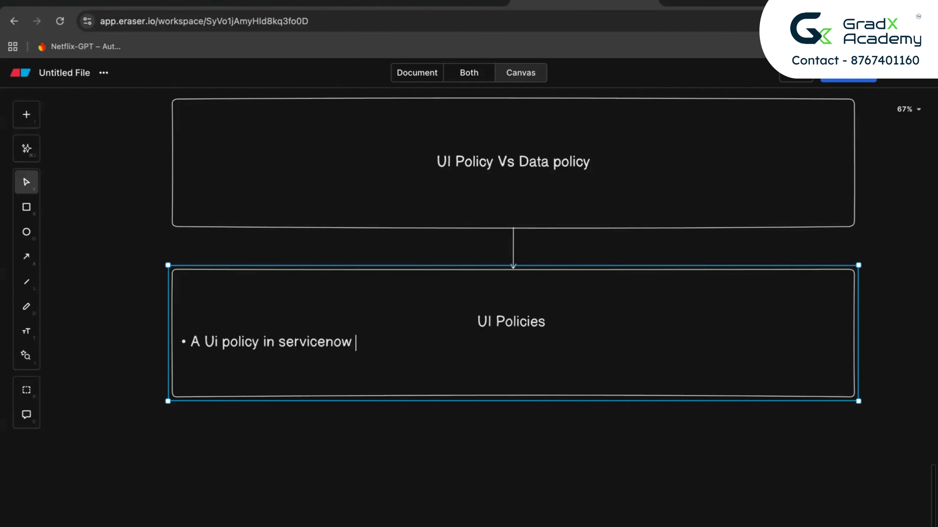
pyautogui.write(' used to ')
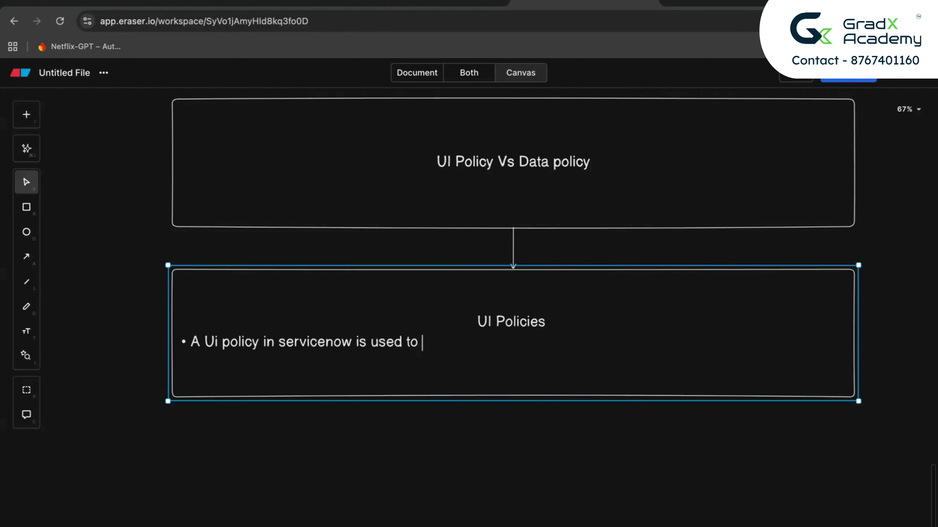
pyautogui.write('dynamically control')
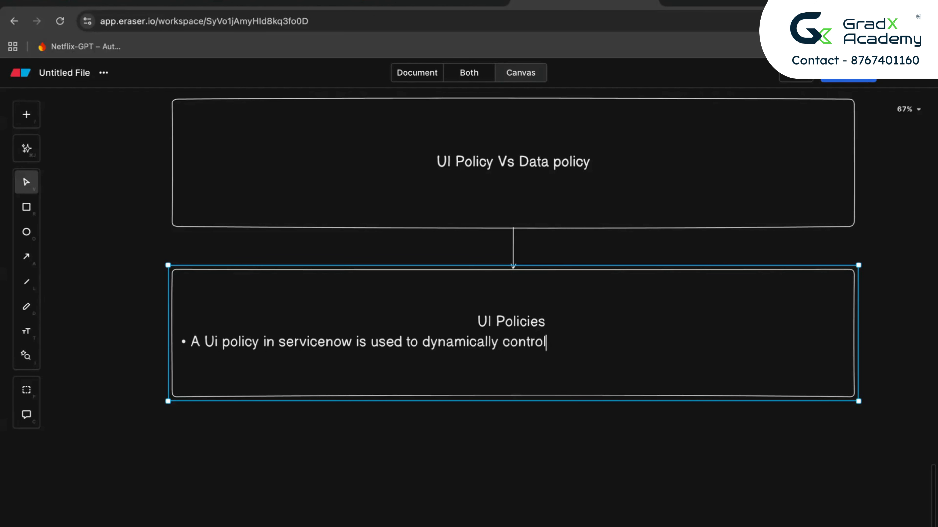
pyautogui.write(' the form be')
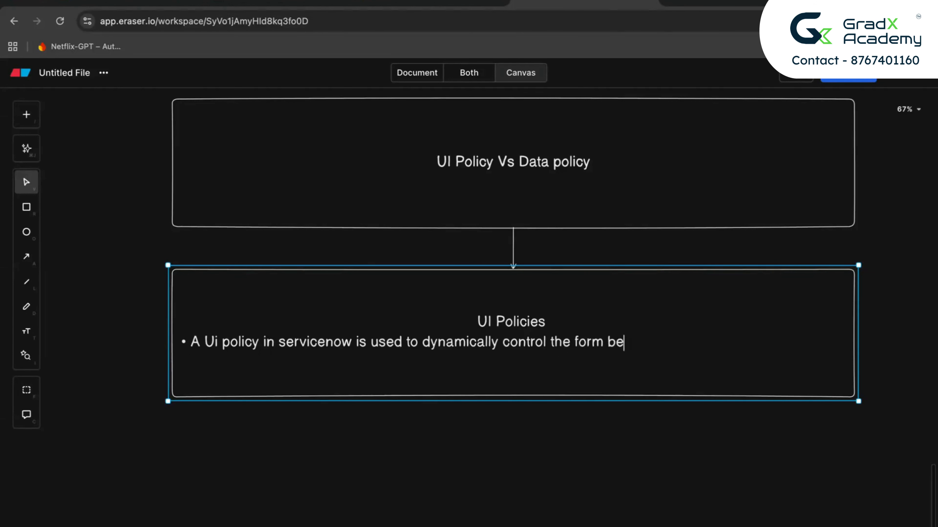
pyautogui.write('havior of fiel')
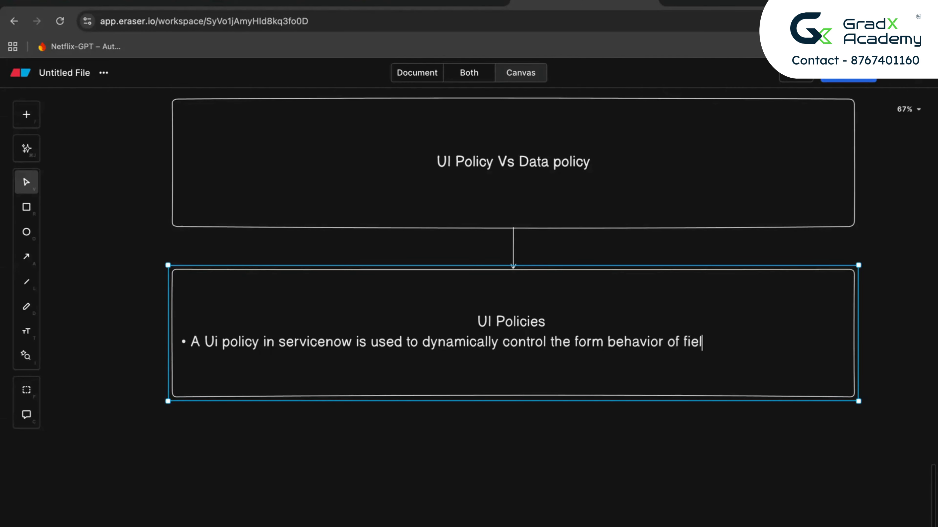
pyautogui.write('ds on a form in ')
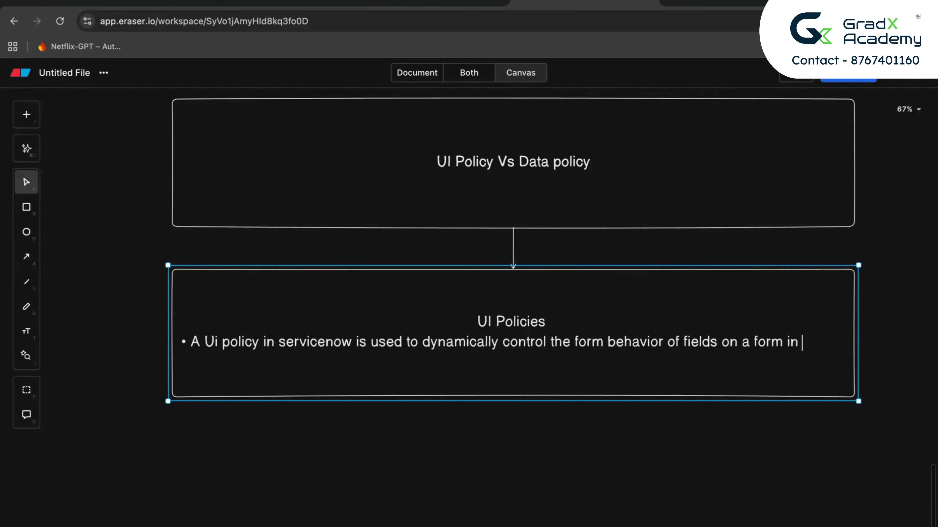
pyautogui.write('the user')
pyautogui.press('BackSpace')
pyautogui.press('BackSpace')
pyautogui.press('BackSpace')
pyautogui.press('BackSpace')
pyautogui.write('UI.')
# Step: Add the bullet "It Controls things like whether a field should be mandatory, visible, or read only based on certain condition."
pyautogui.press('Return')
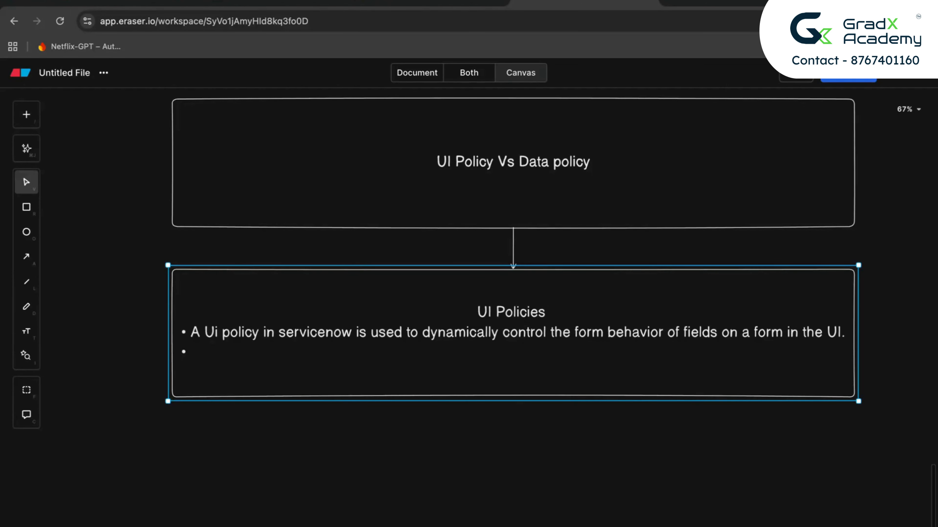
pyautogui.write('It Contr')
pyautogui.press('BackSpace')
pyautogui.press('BackSpace')
pyautogui.write('to')
pyautogui.press('BackSpace')
pyautogui.press('BackSpace')
pyautogui.write('trols')
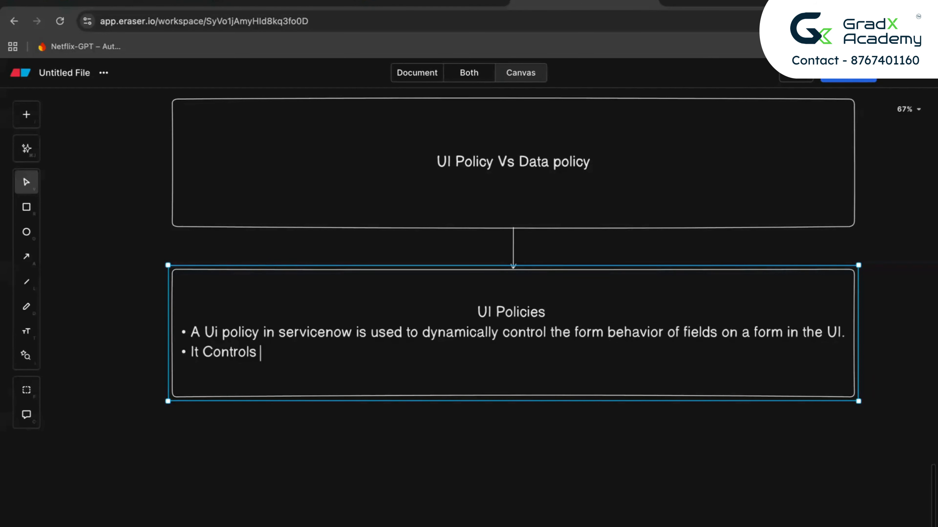
pyautogui.write(' things like')
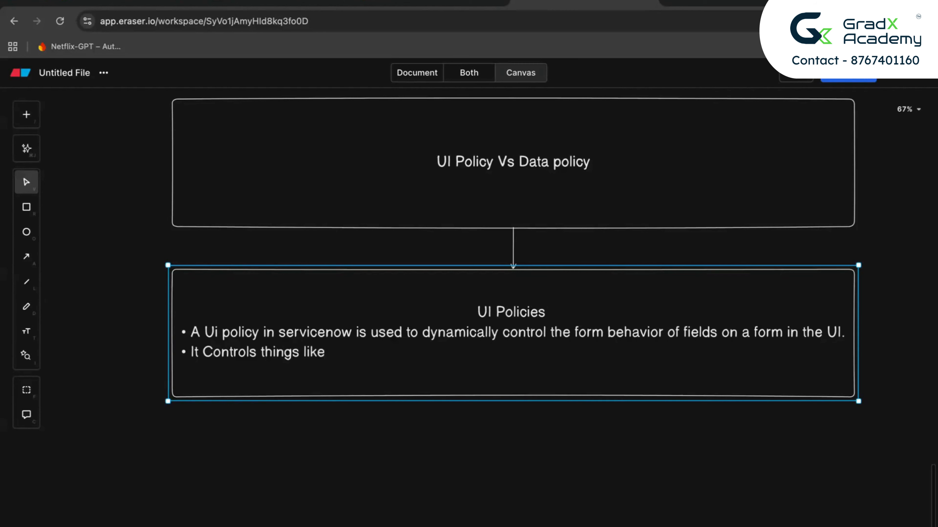
pyautogui.write(' whea')
pyautogui.write('ther')
pyautogui.press('Left')
pyautogui.press('Left')
pyautogui.press('Left')
pyautogui.press('Left')
pyautogui.press('Left')
pyautogui.press('Right')
pyautogui.press('BackSpace')
pyautogui.press('Right')
pyautogui.press('Right')
pyautogui.press('Right')
pyautogui.press('Right')
pyautogui.write('a field ')
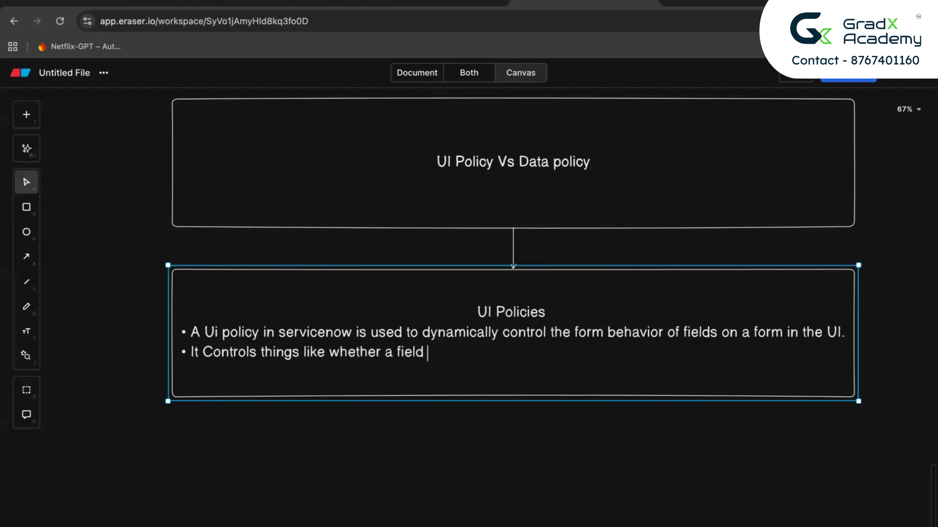
pyautogui.write('should be ')
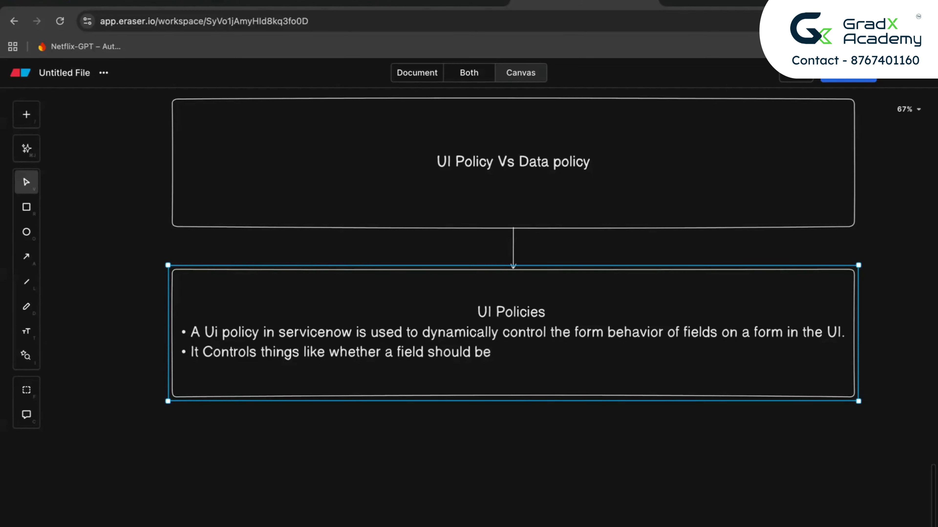
pyautogui.write('ma')
pyautogui.press('BackSpace')
pyautogui.press('BackSpace')
pyautogui.write('mand')
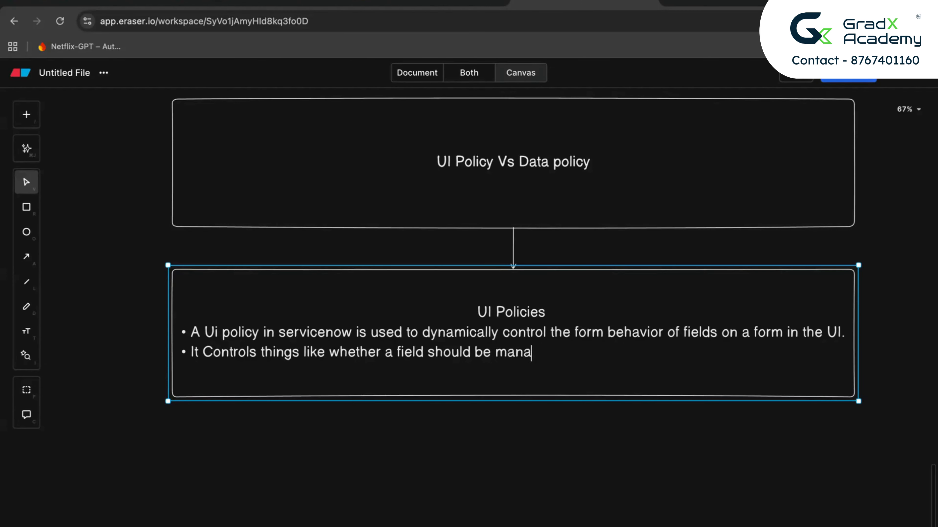
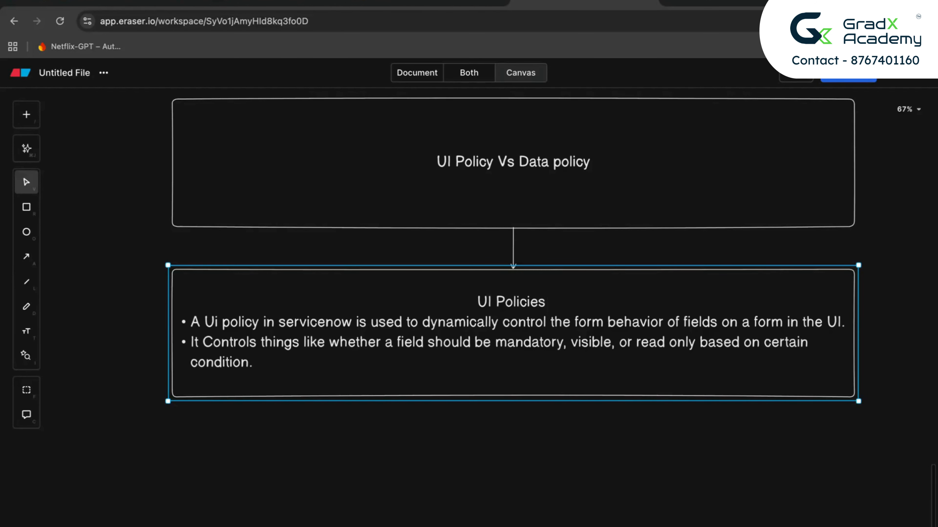
# Step: Add a third bullet to the UI Policies box reading "it works at the Client Side."
pyautogui.press('Return')
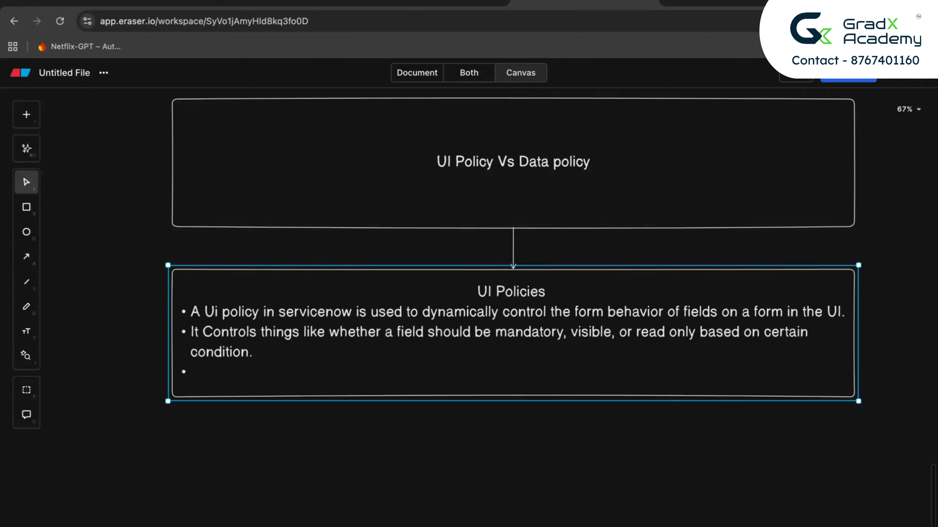
pyautogui.write('it works at the Client Side')
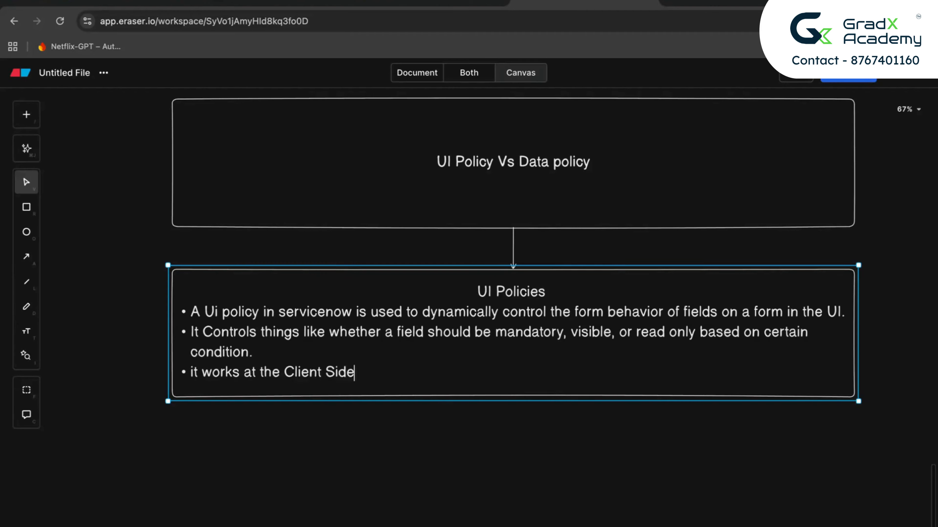
pyautogui.write('.')
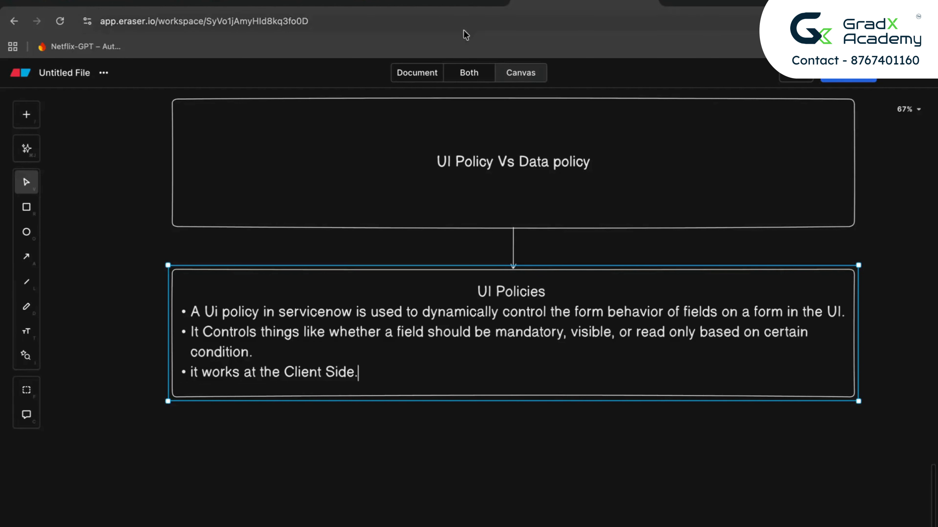
pyautogui.click(418, 0)
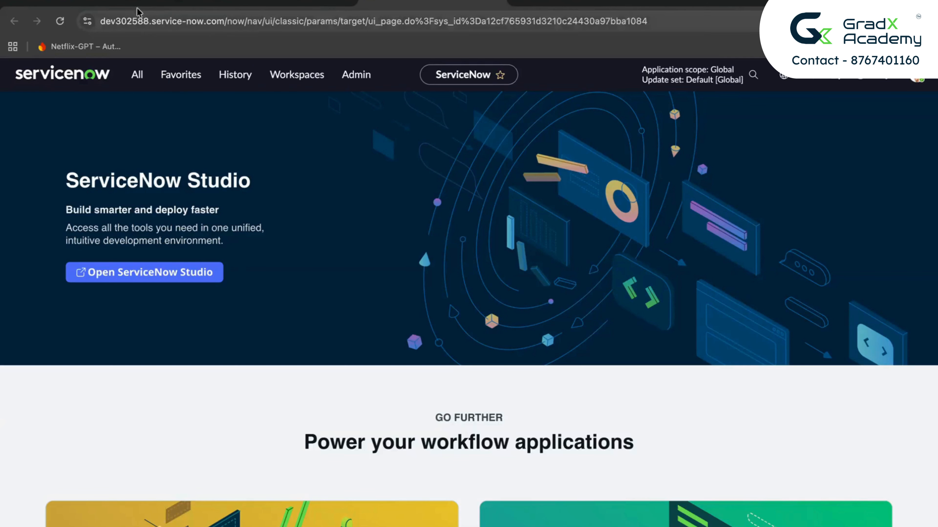
pyautogui.click(140, 2)
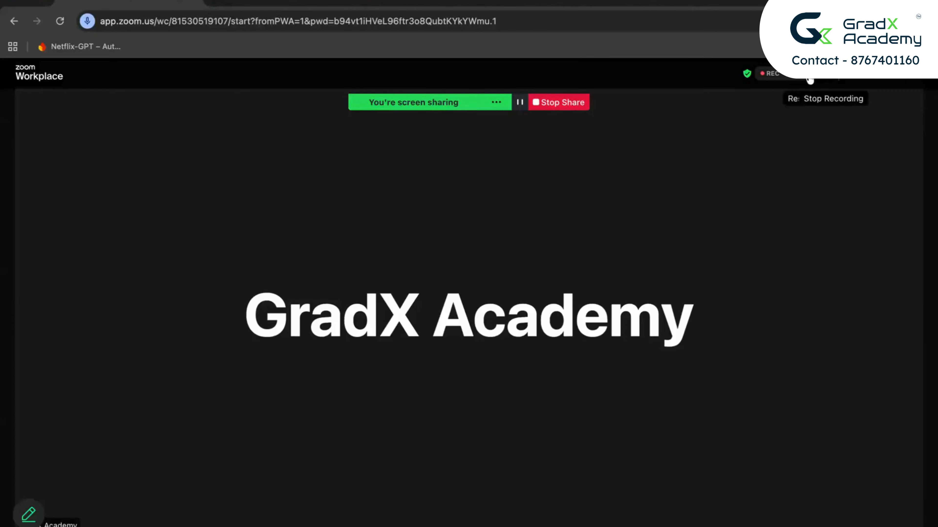
pyautogui.click(430, 116)
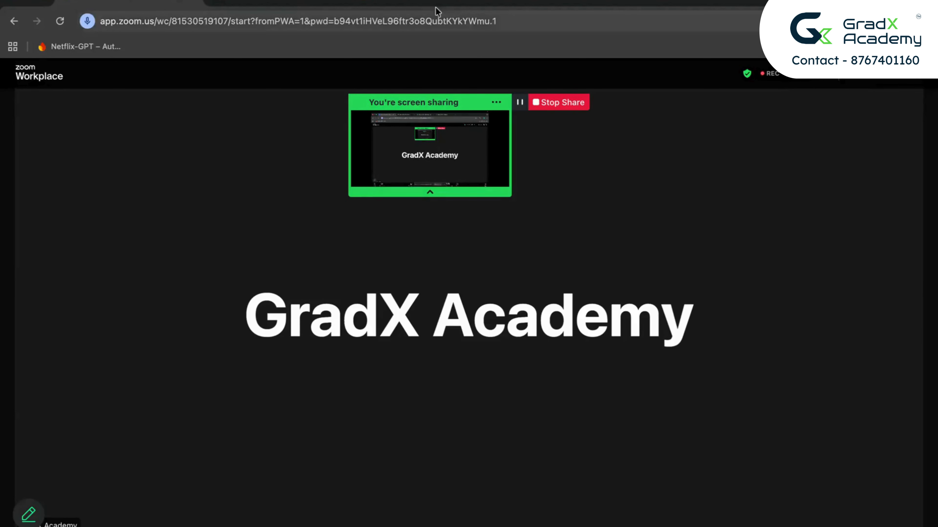
pyautogui.click(306, 2)
pyautogui.click(152, 2)
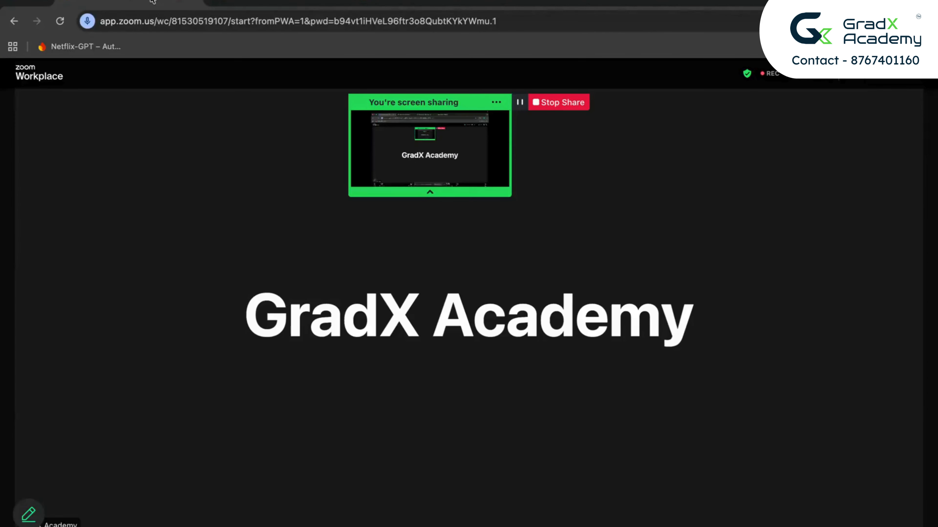
pyautogui.click(253, 2)
pyautogui.click(148, 2)
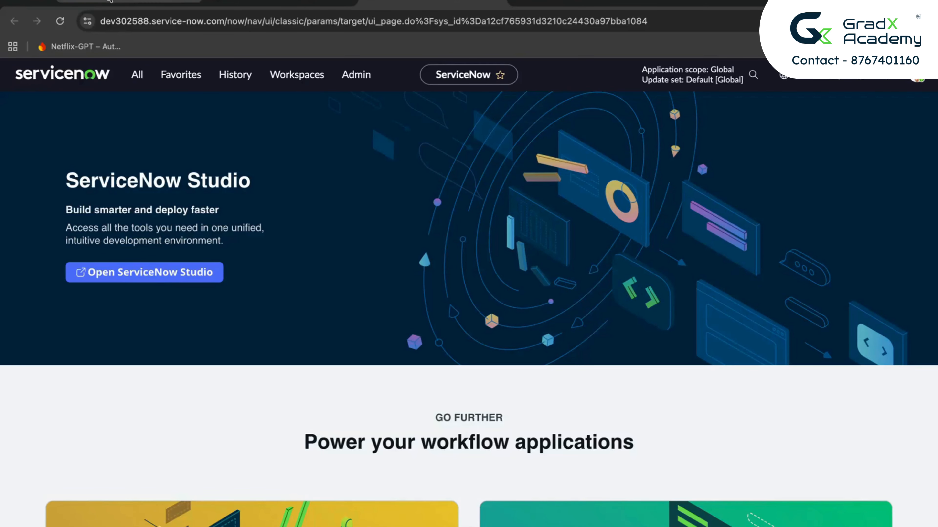
pyautogui.click(110, 2)
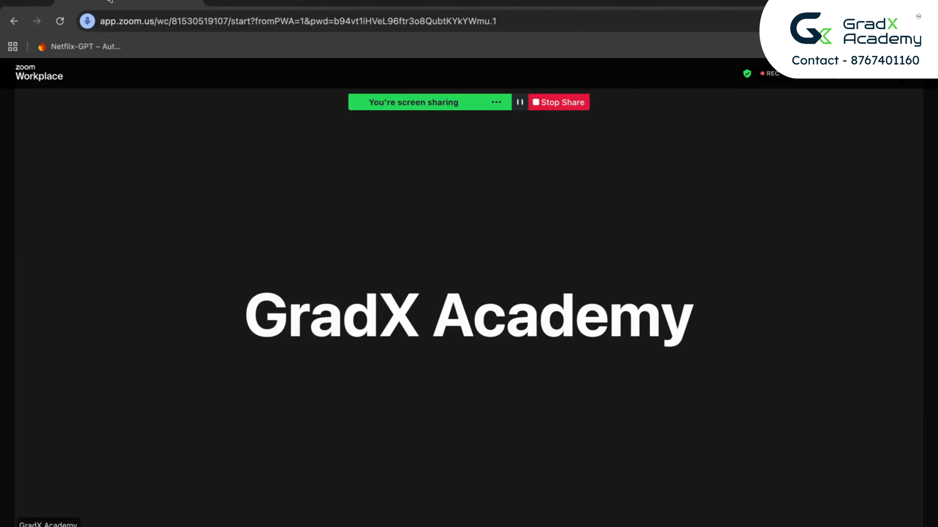
# Step: Switch to the ServiceNow developer instance and filter the application navigator for "ui policies"
pyautogui.click(443, 3)
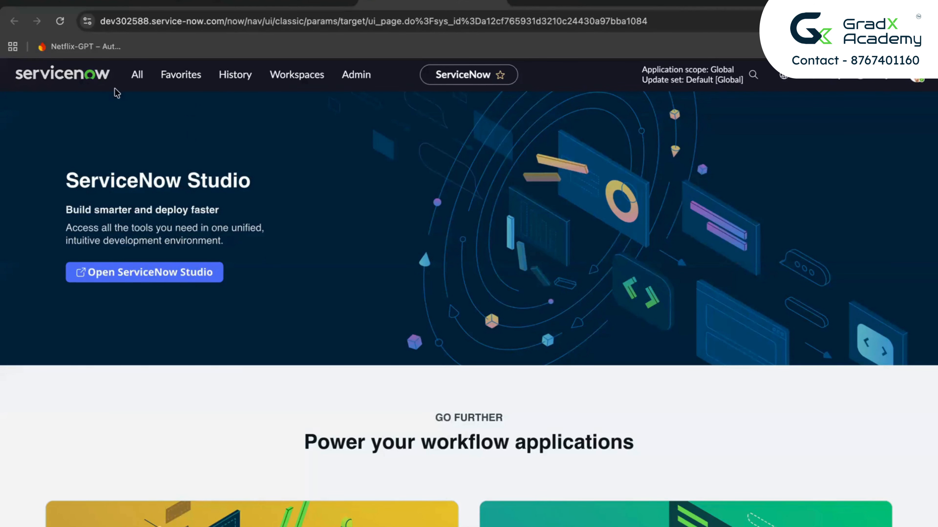
pyautogui.click(143, 84)
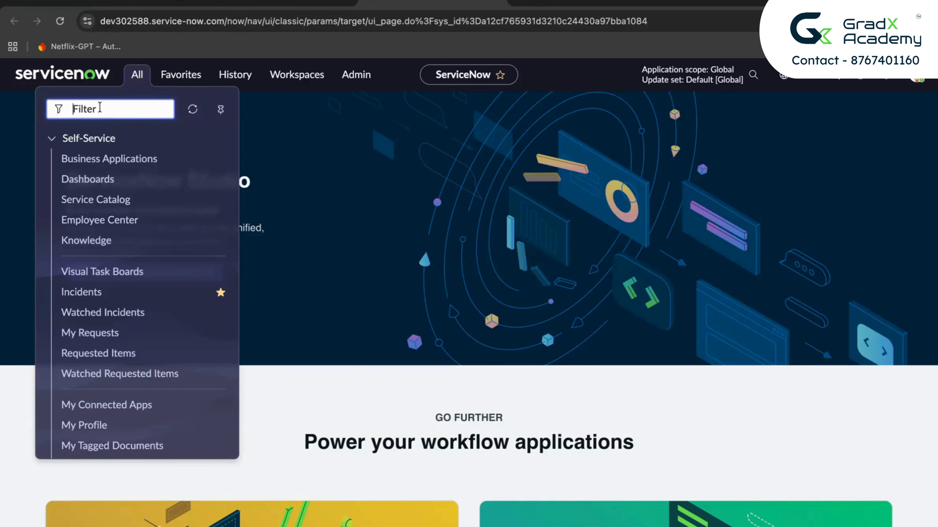
pyautogui.write('ui')
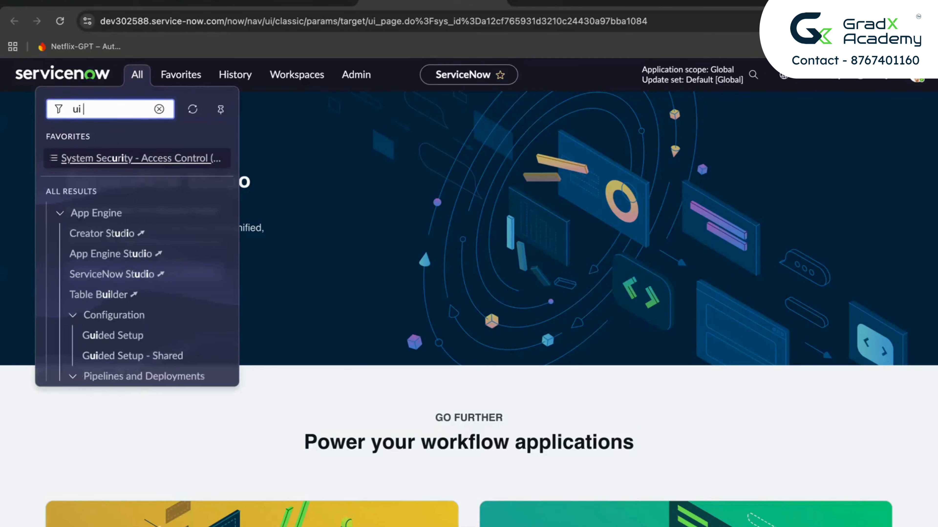
pyautogui.write(' pol')
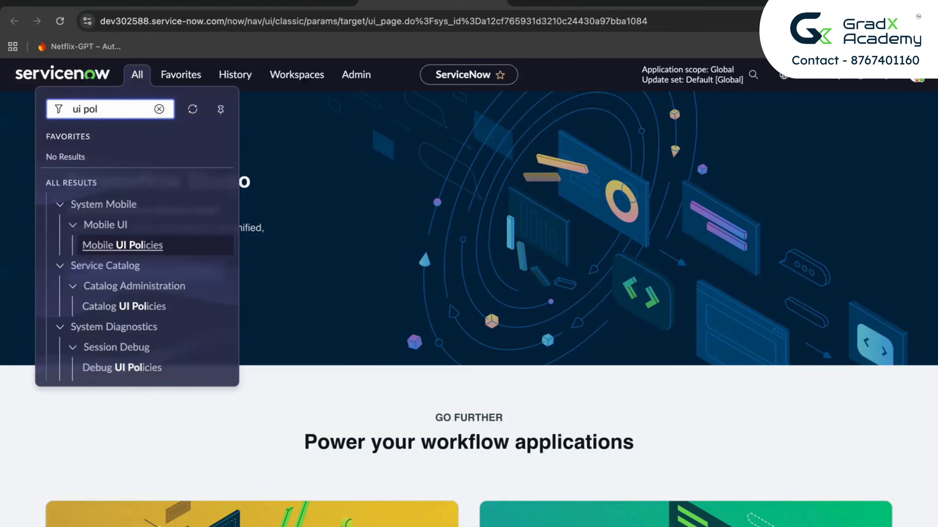
pyautogui.write('icies')
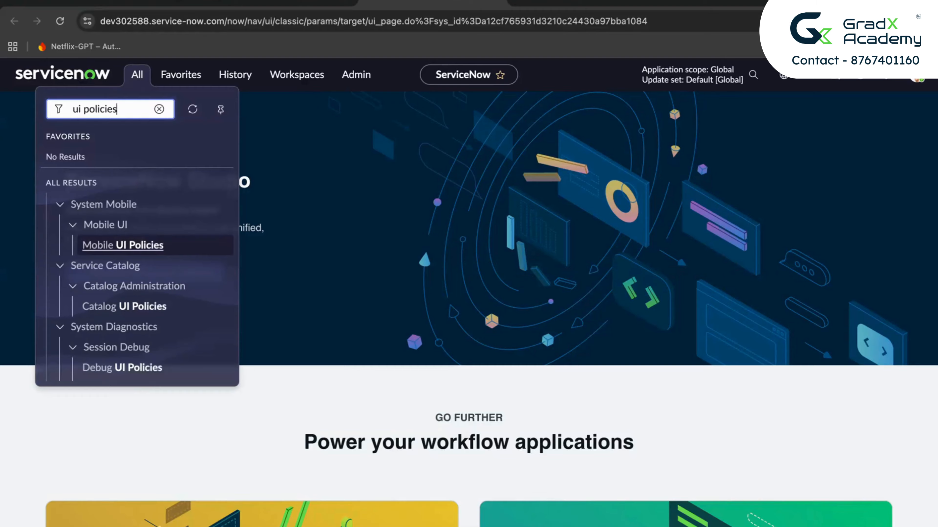
# Step: Shorten the navigator filter to "ui polici" and open the UI Policies list under System UI
pyautogui.scroll(-4, 109, 327)
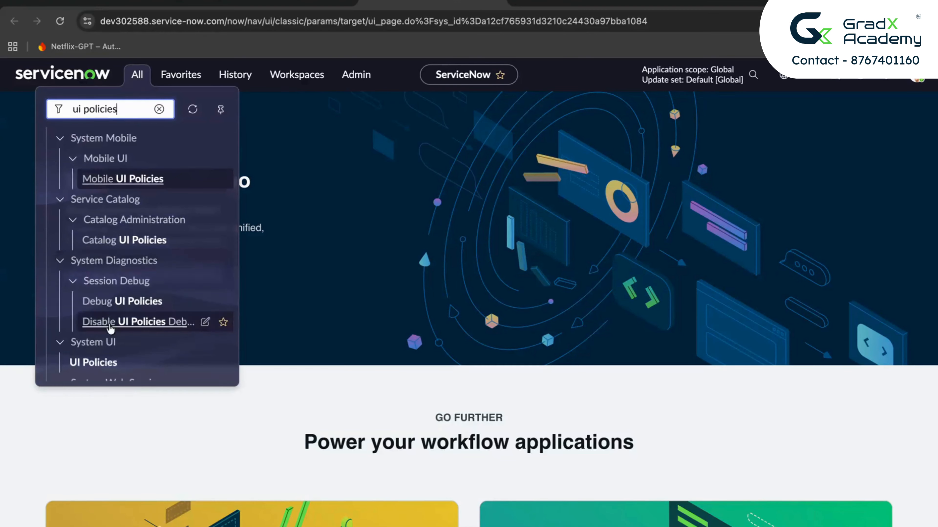
pyautogui.click(119, 271)
pyautogui.scroll(2, 107, 291)
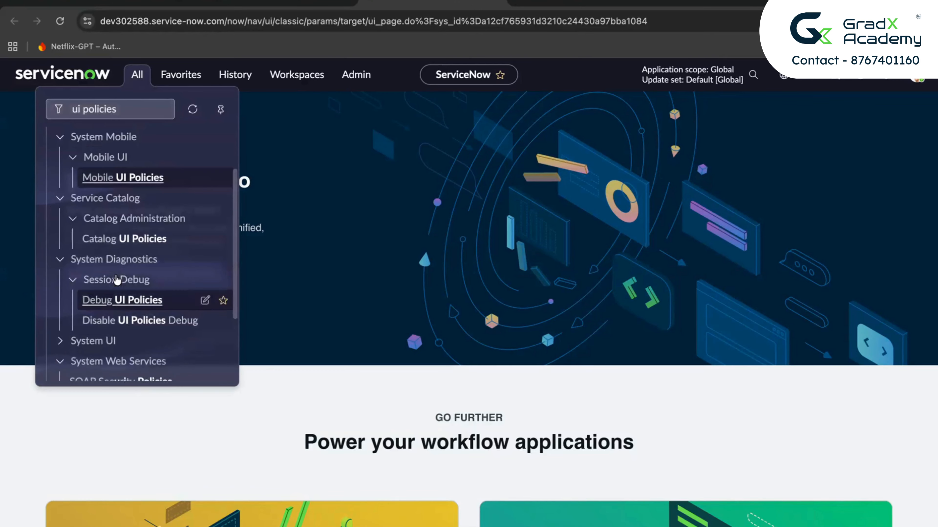
pyautogui.click(124, 109)
pyautogui.press('BackSpace')
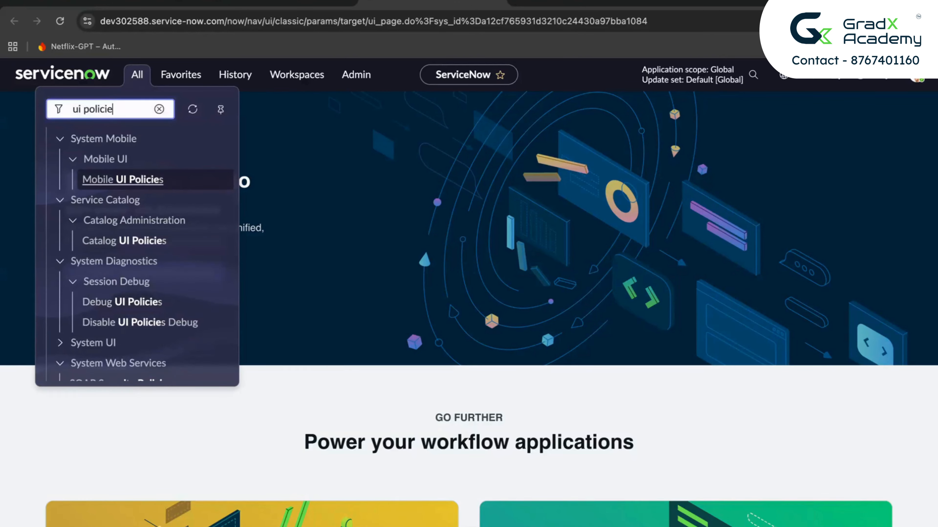
pyautogui.press('BackSpace')
pyautogui.scroll(-3, 86, 281)
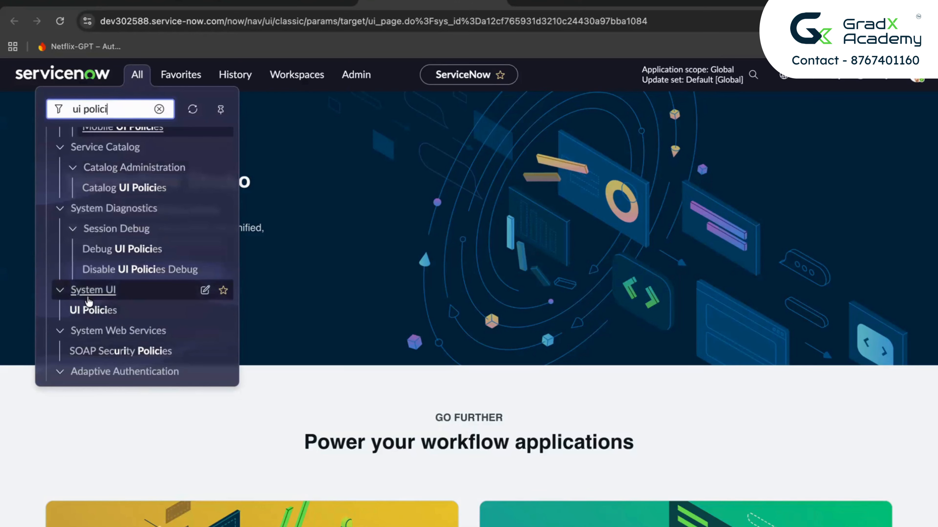
pyautogui.scroll(-4, 88, 302)
pyautogui.scroll(3, 89, 302)
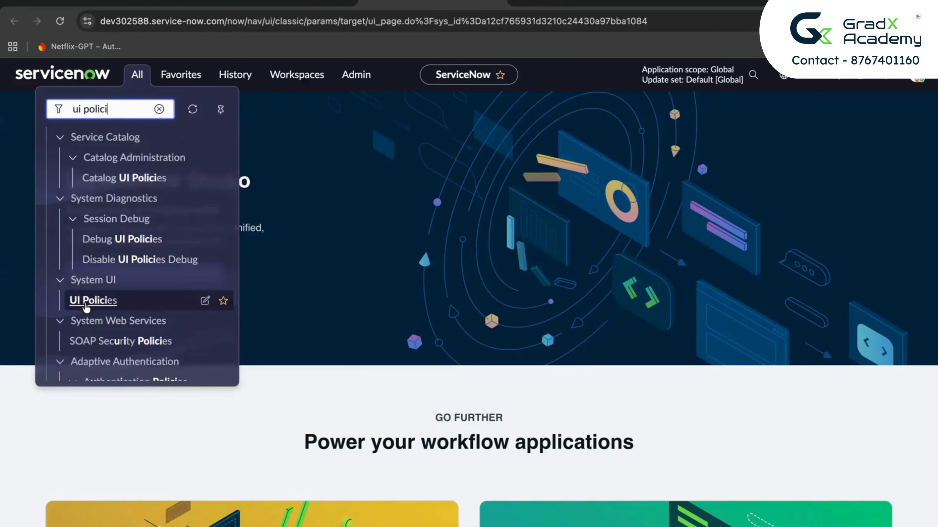
pyautogui.click(86, 307)
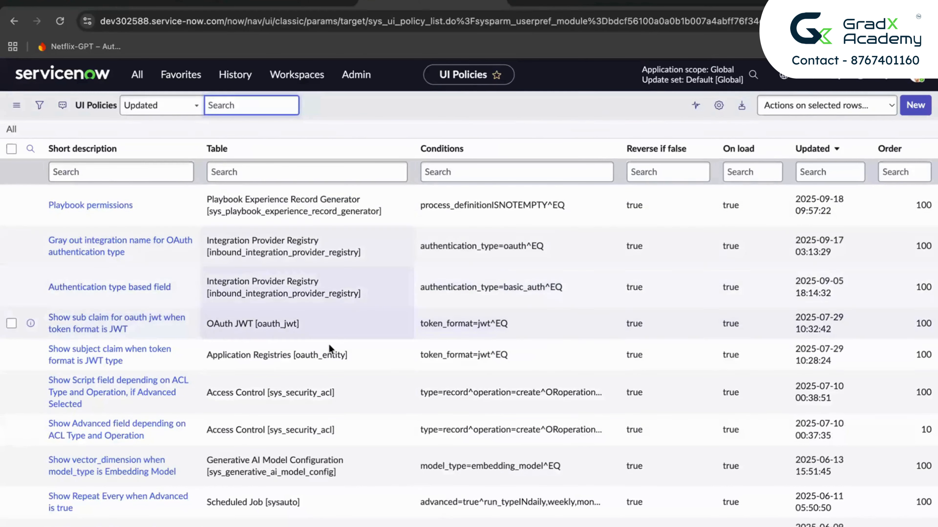
# Step: Start a new UI policy record and set its table to Incident [incident]
pyautogui.scroll(-2, 326, 259)
pyautogui.scroll(2, 325, 249)
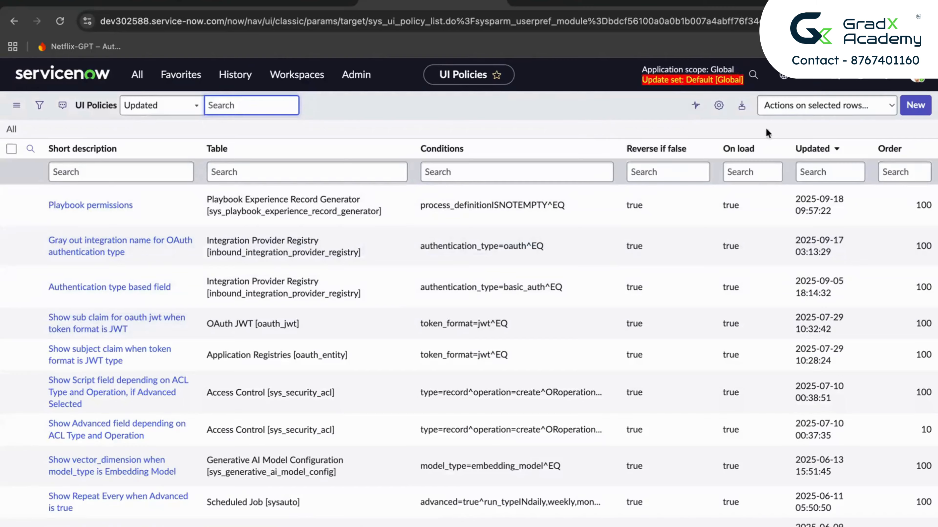
pyautogui.click(917, 115)
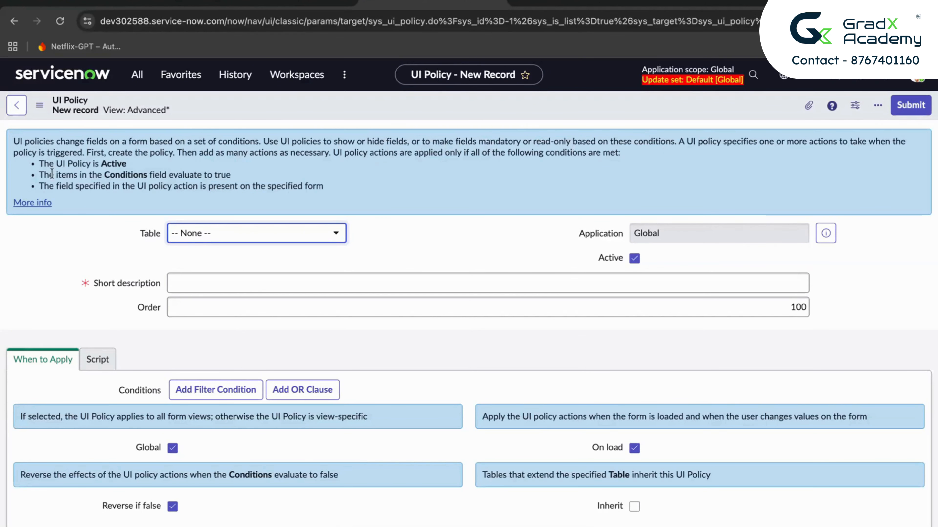
pyautogui.click(205, 236)
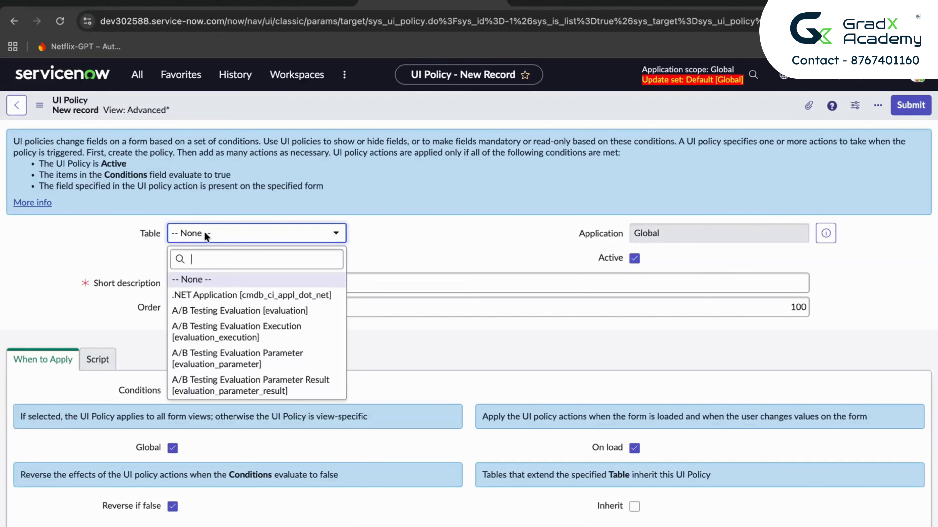
pyautogui.write('in')
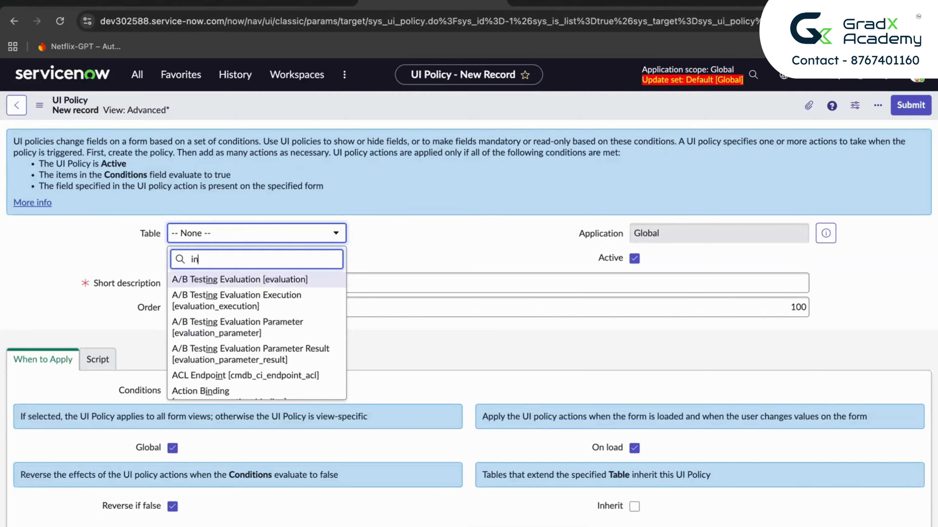
pyautogui.write('cide')
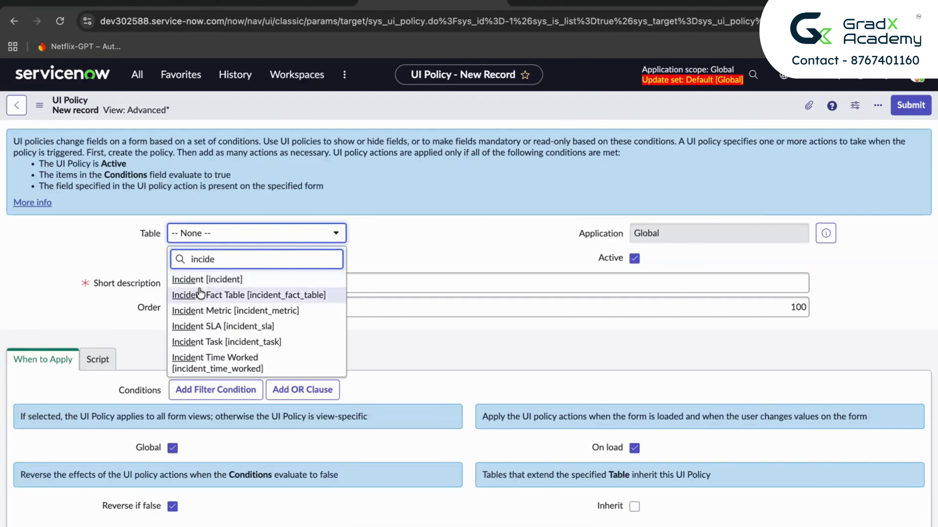
pyautogui.click(202, 280)
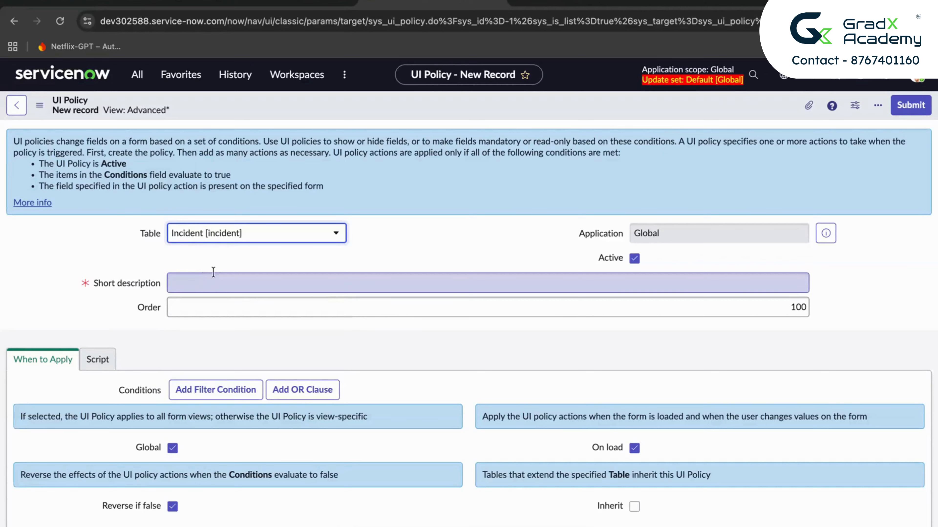
# Step: Give the new UI policy the short description "test ui policies on incident"
pyautogui.click(207, 280)
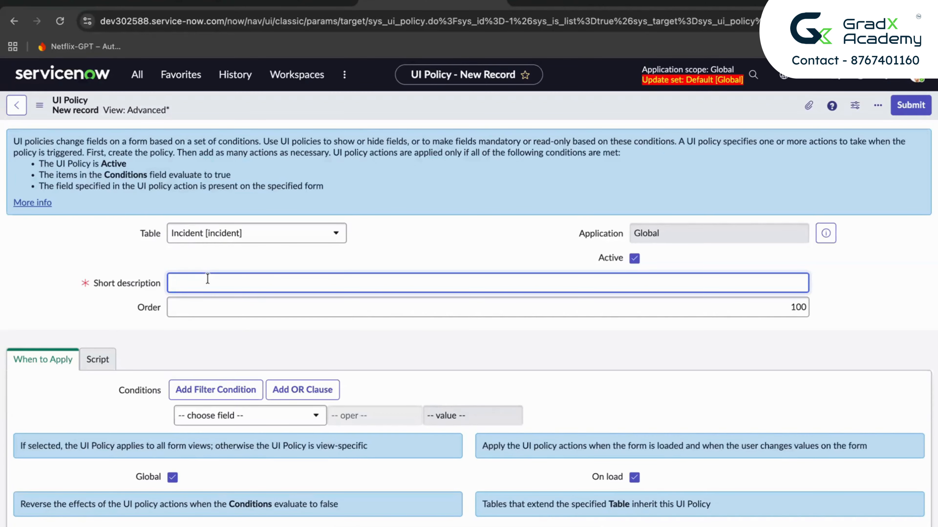
pyautogui.write('test ui policies on incident')
pyautogui.scroll(-2, 121, 324)
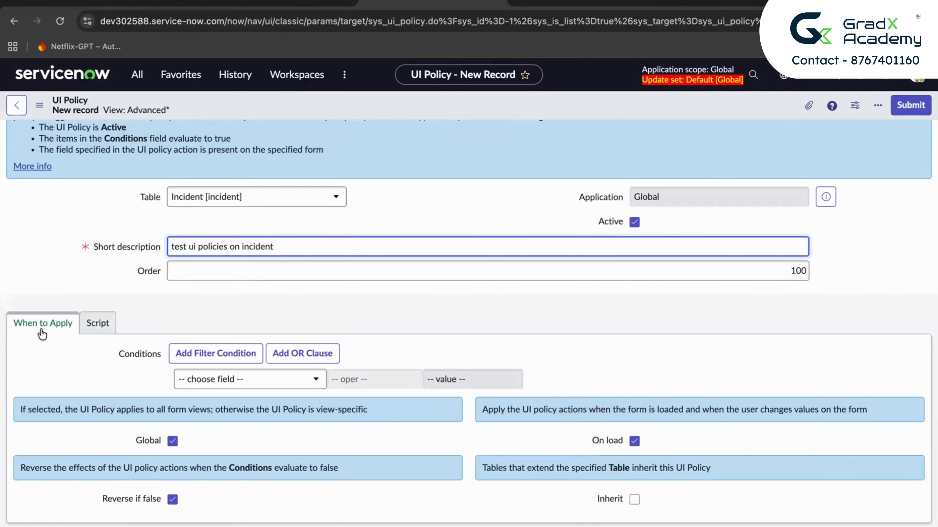
# Step: Check the Script and When to Apply sections of the new UI policy, and save the record while staying on its form
pyautogui.click(95, 325)
pyautogui.doubleClick(96, 332)
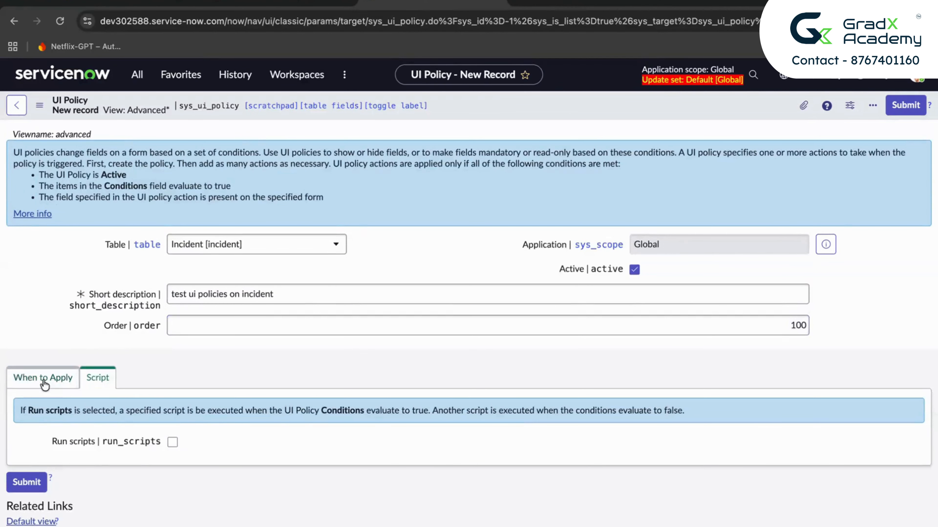
pyautogui.click(42, 380)
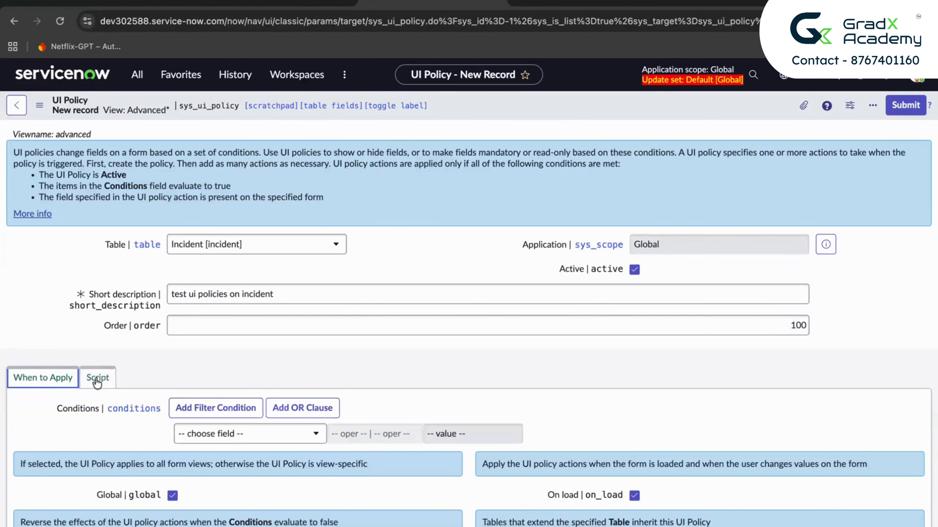
pyautogui.scroll(-2, 30, 339)
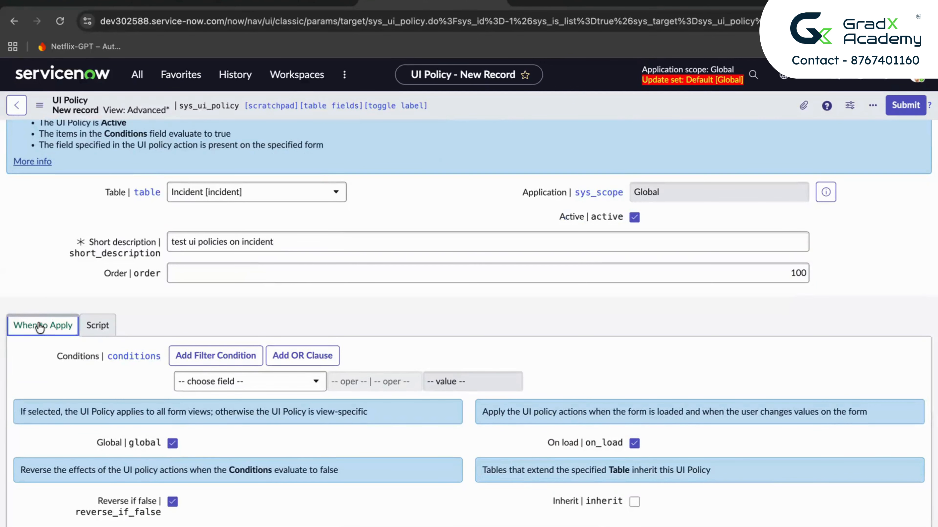
pyautogui.scroll(-2, 58, 266)
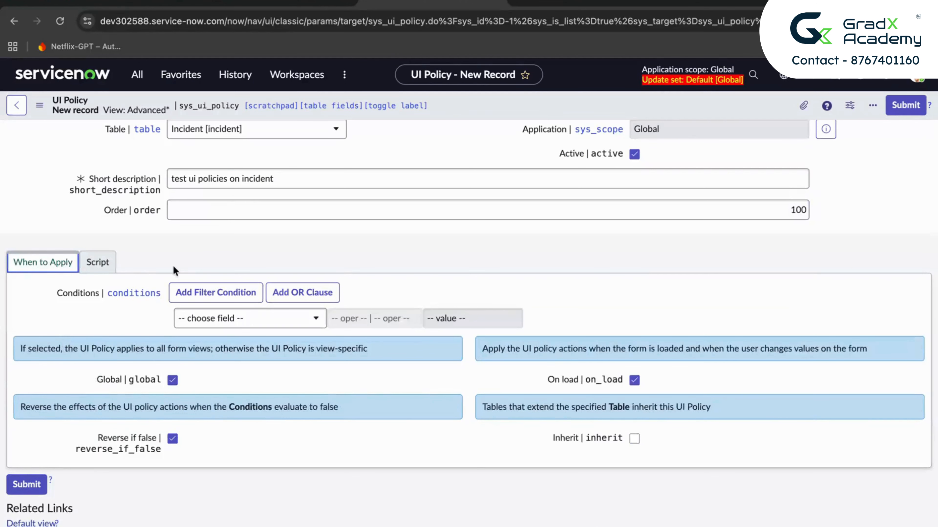
pyautogui.scroll(4, 118, 263)
pyautogui.rightClick(490, 106)
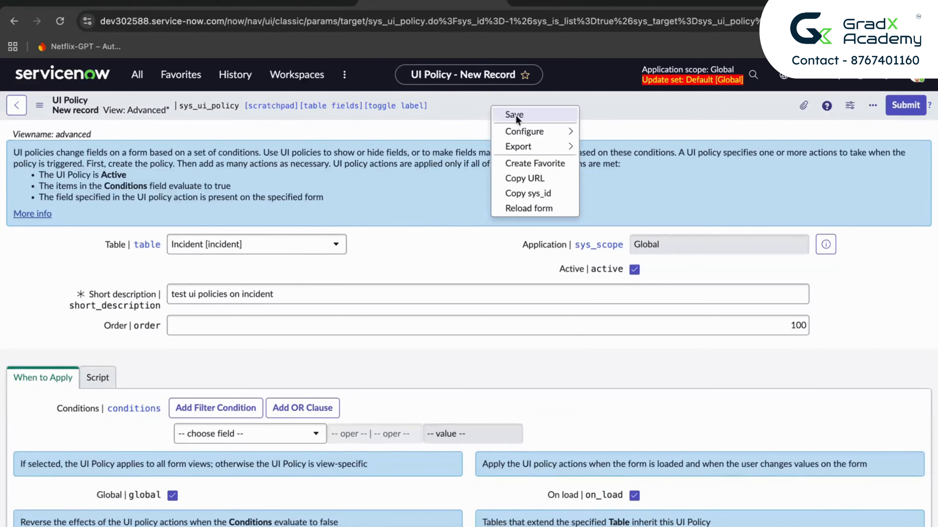
pyautogui.click(516, 114)
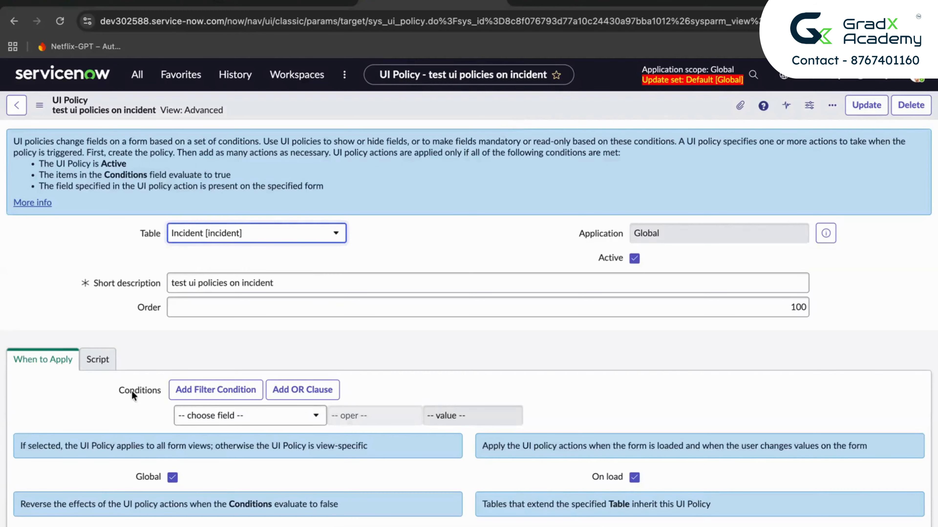
# Step: Set the UI policy's condition to Priority is 2 - High
pyautogui.scroll(-2, 132, 391)
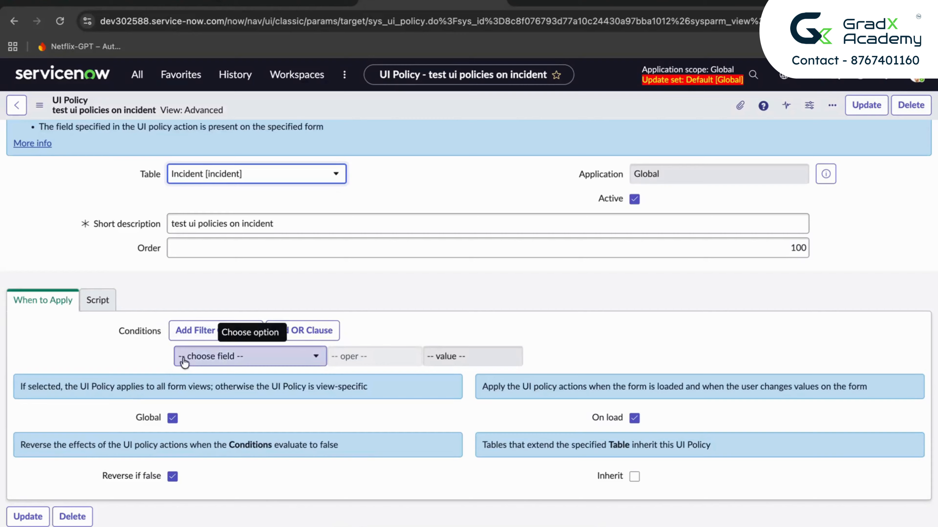
pyautogui.scroll(-6, 159, 390)
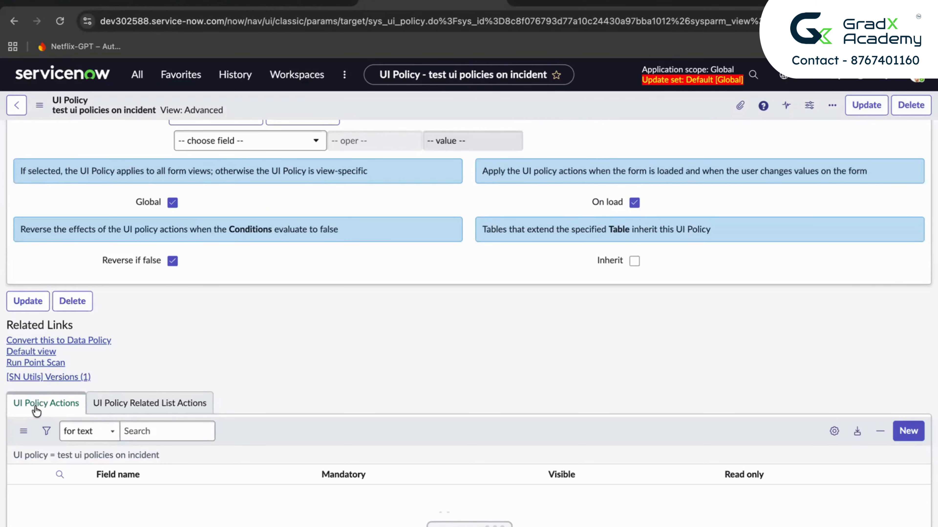
pyautogui.scroll(3, 234, 312)
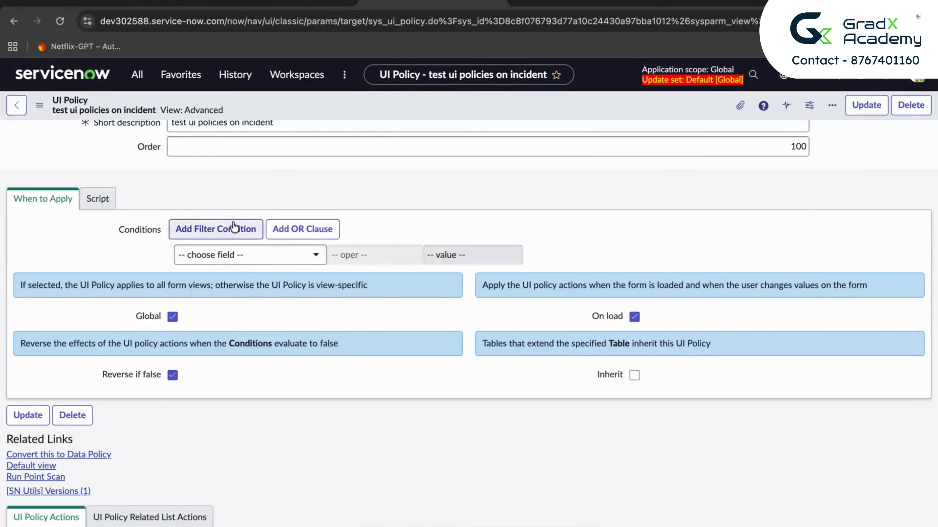
pyautogui.click(218, 256)
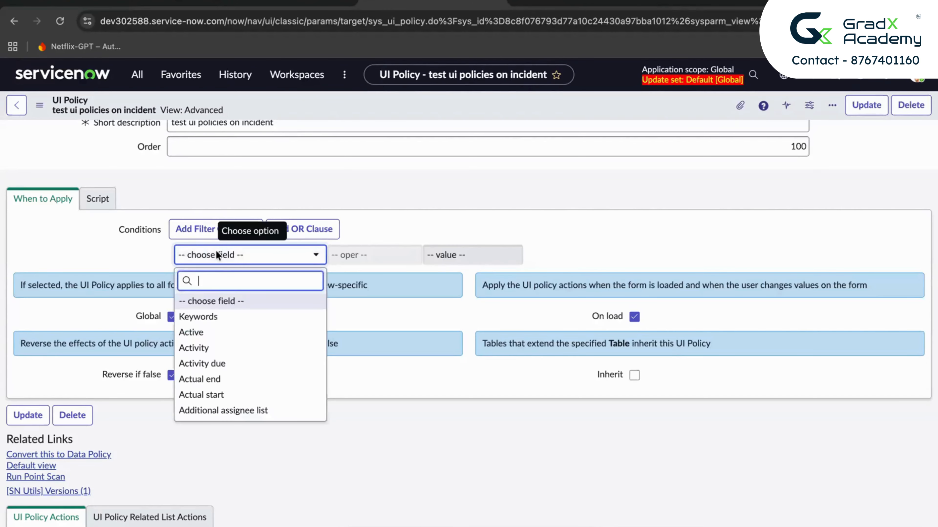
pyautogui.write('prio')
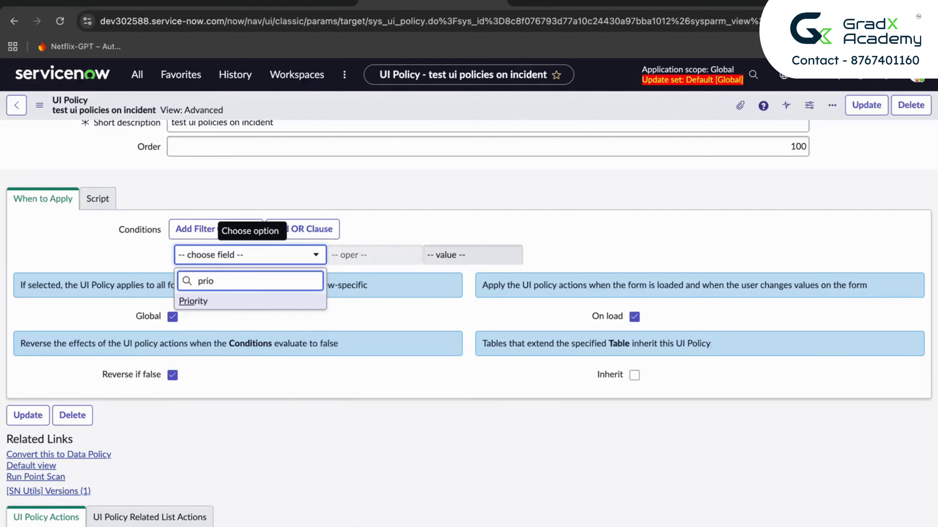
pyautogui.click(212, 299)
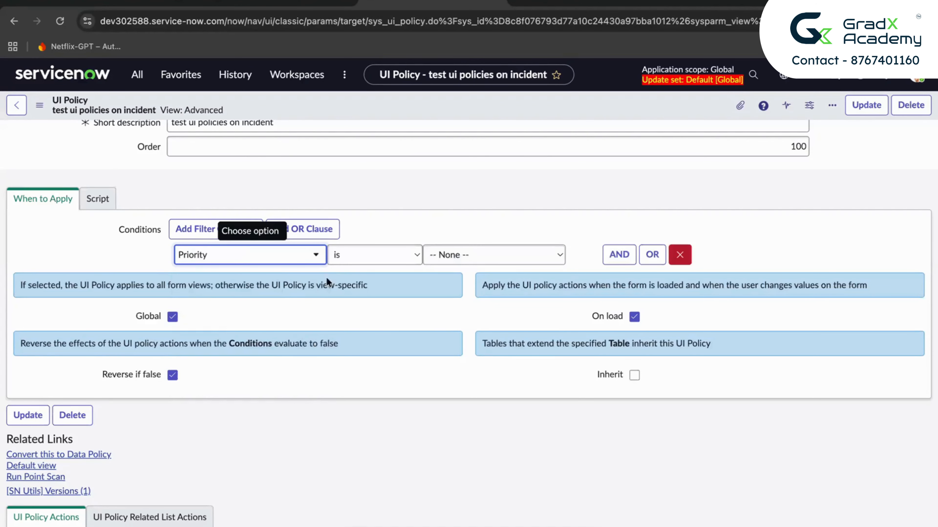
pyautogui.click(450, 255)
pyautogui.click(454, 284)
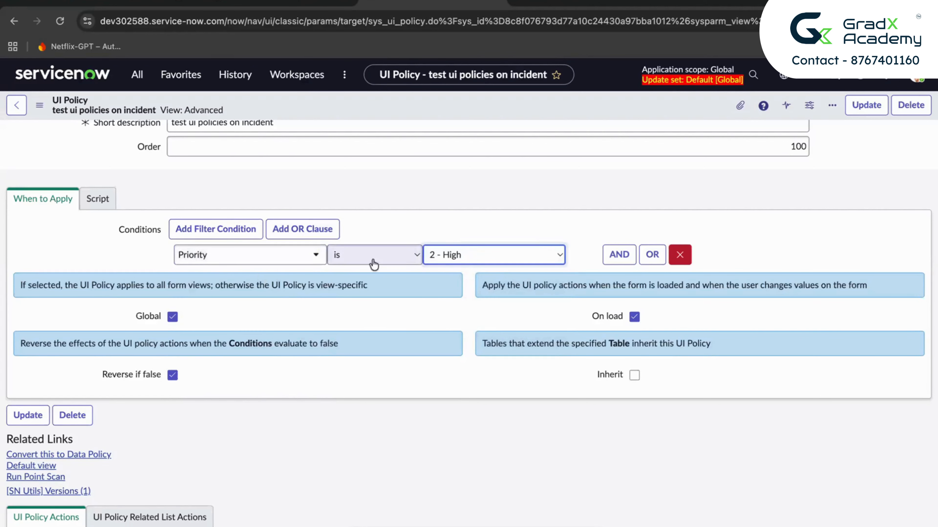
# Step: Start a new UI policy action for this policy and set its field name to Description
pyautogui.scroll(-1, 276, 295)
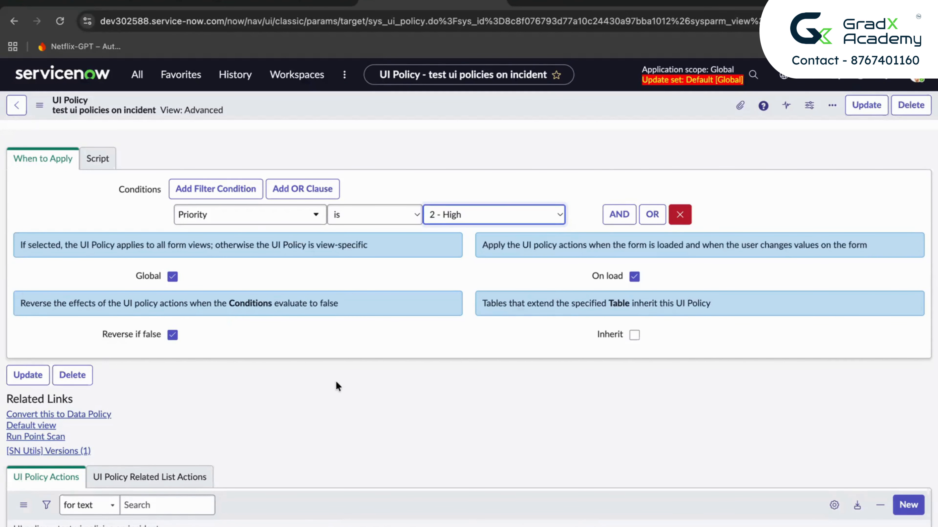
pyautogui.scroll(-1, 336, 385)
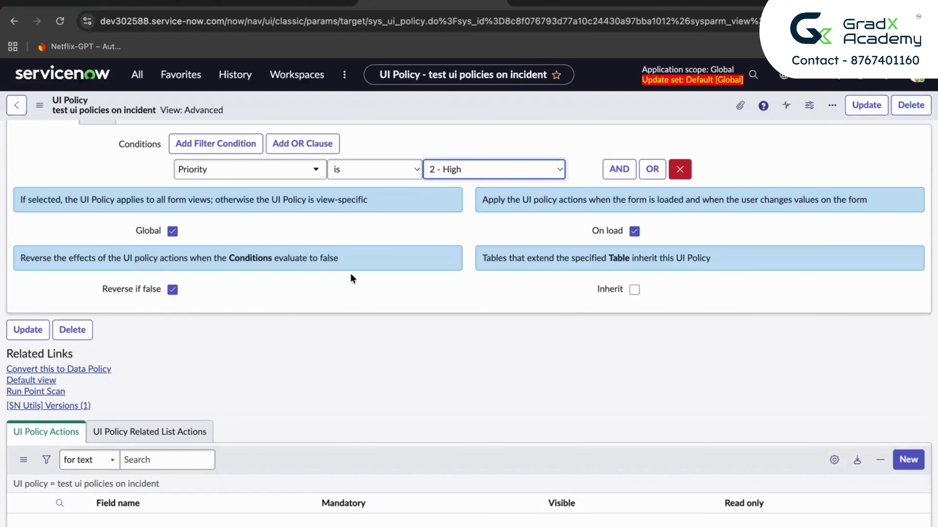
pyautogui.scroll(-3, 360, 362)
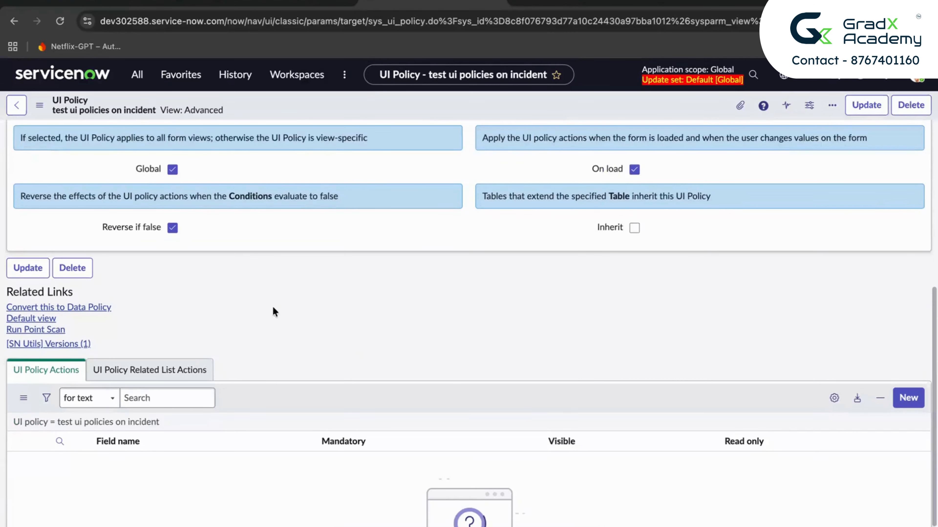
pyautogui.scroll(-2, 272, 310)
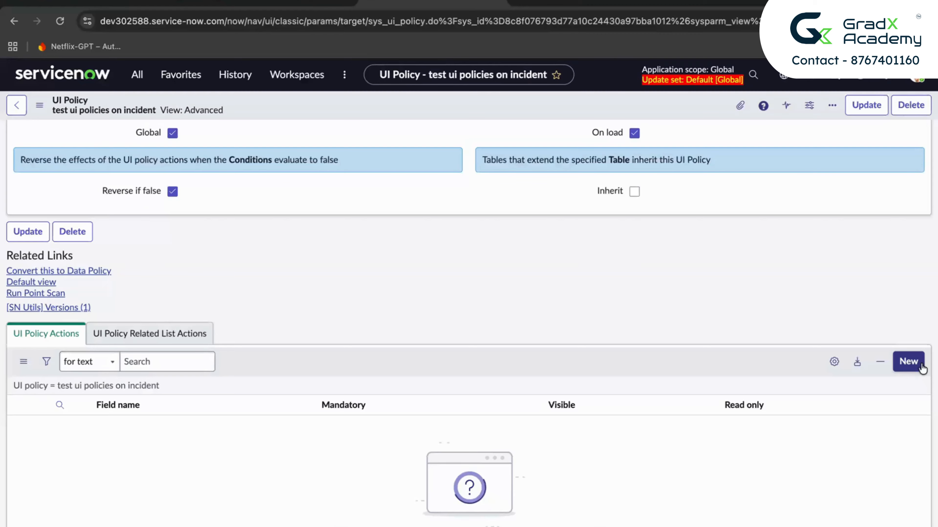
pyautogui.click(908, 362)
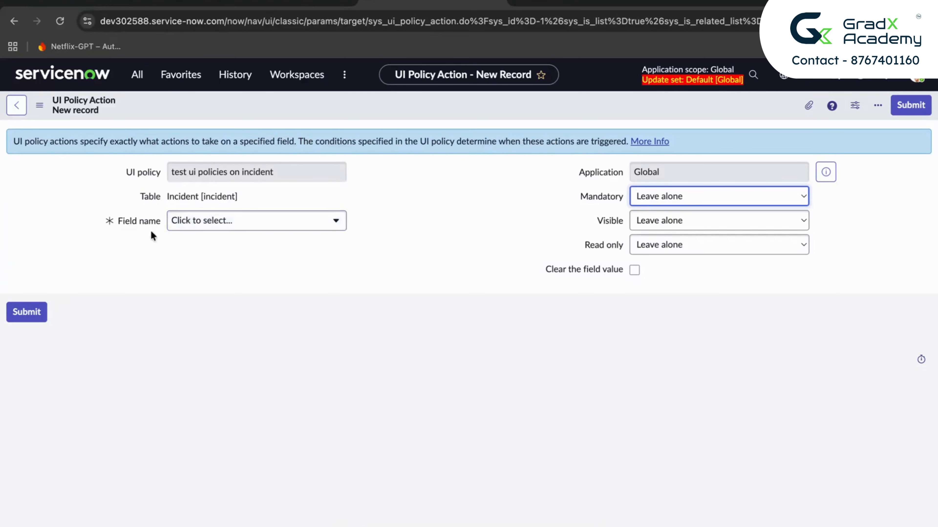
pyautogui.click(189, 229)
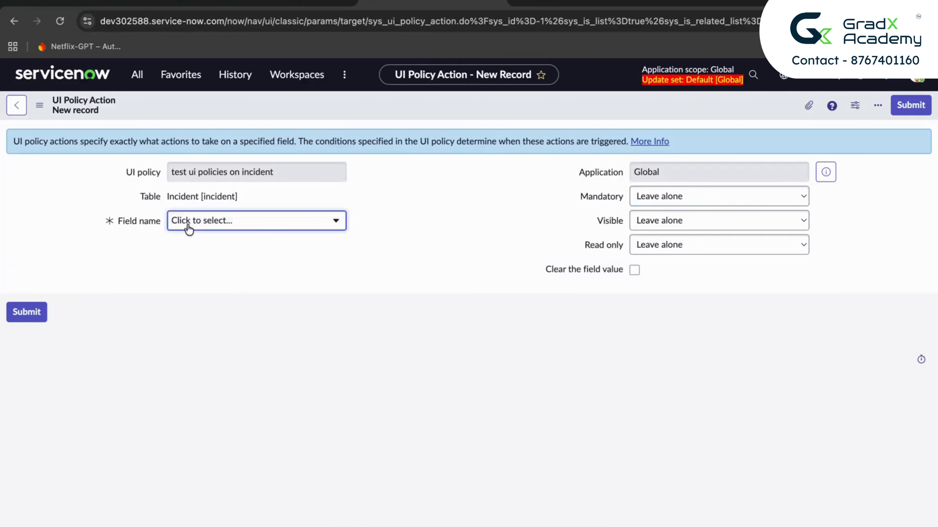
pyautogui.click(189, 229)
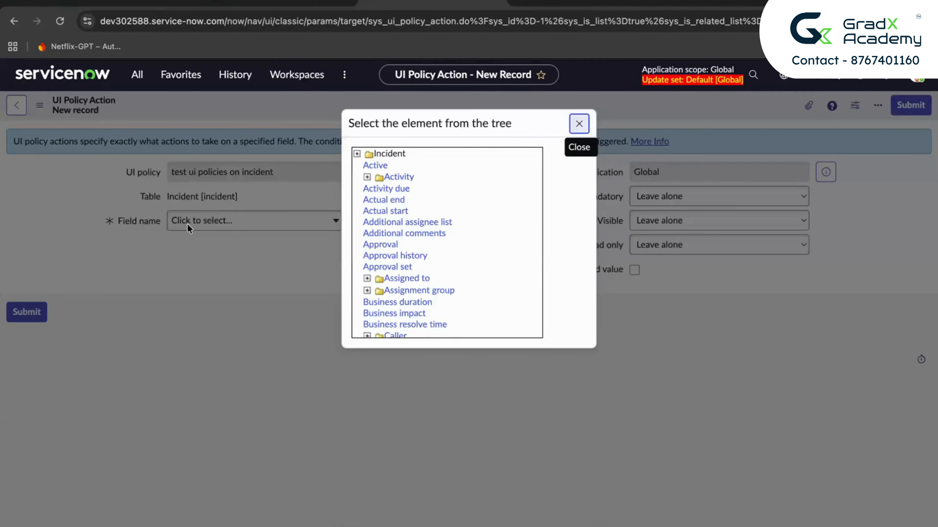
pyautogui.scroll(-6, 380, 241)
pyautogui.scroll(-5, 380, 241)
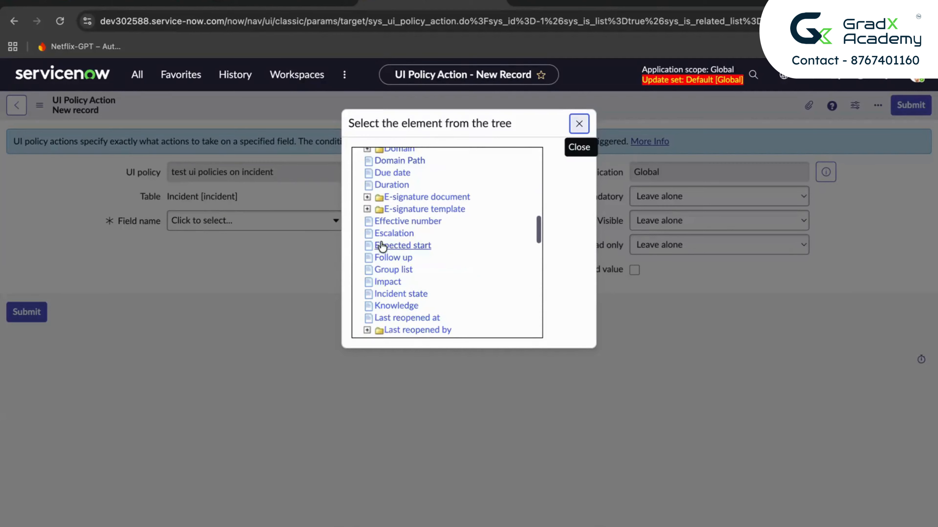
pyautogui.scroll(2, 380, 241)
pyautogui.click(380, 189)
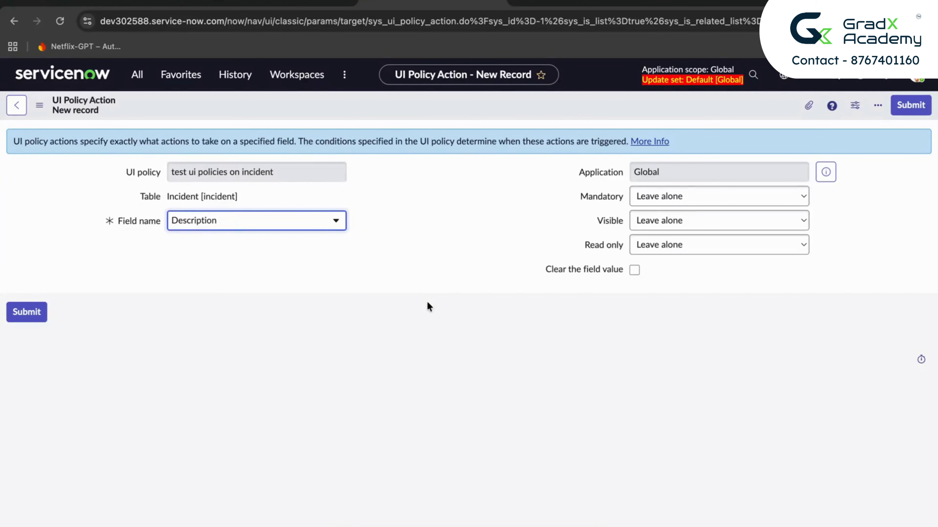
# Step: Set Mandatory to True for the Description action and save the action record
pyautogui.click(665, 199)
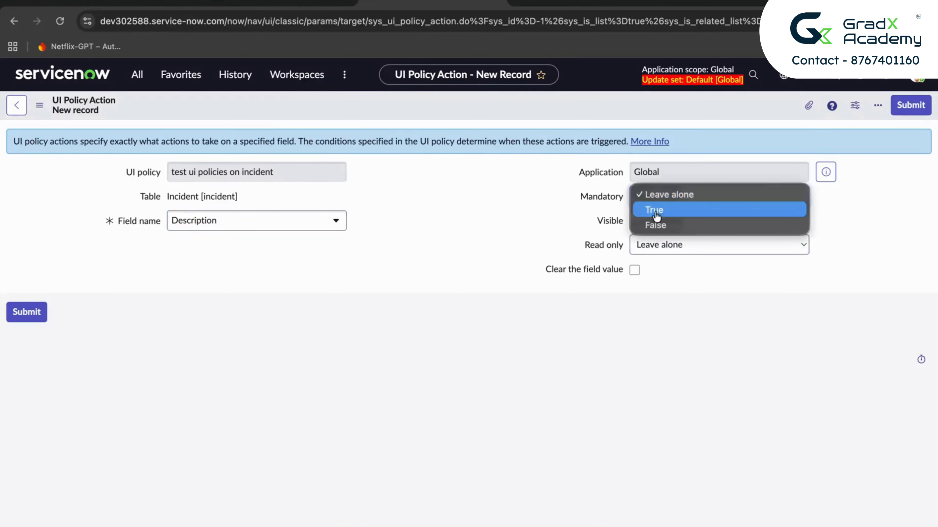
pyautogui.click(656, 210)
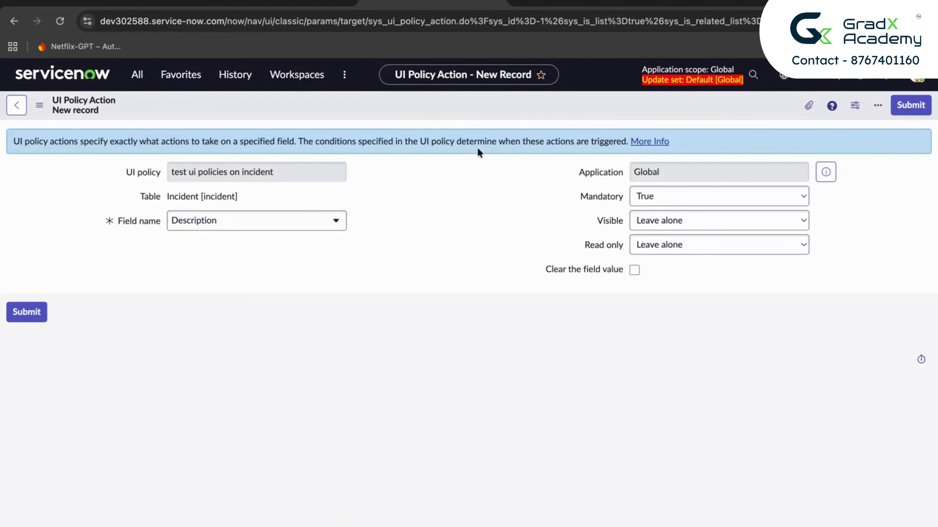
pyautogui.rightClick(442, 108)
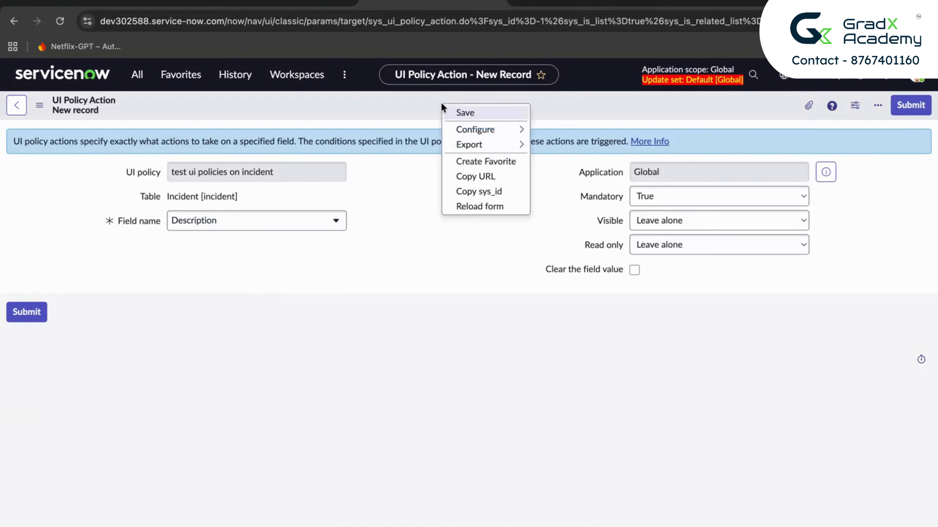
pyautogui.click(464, 114)
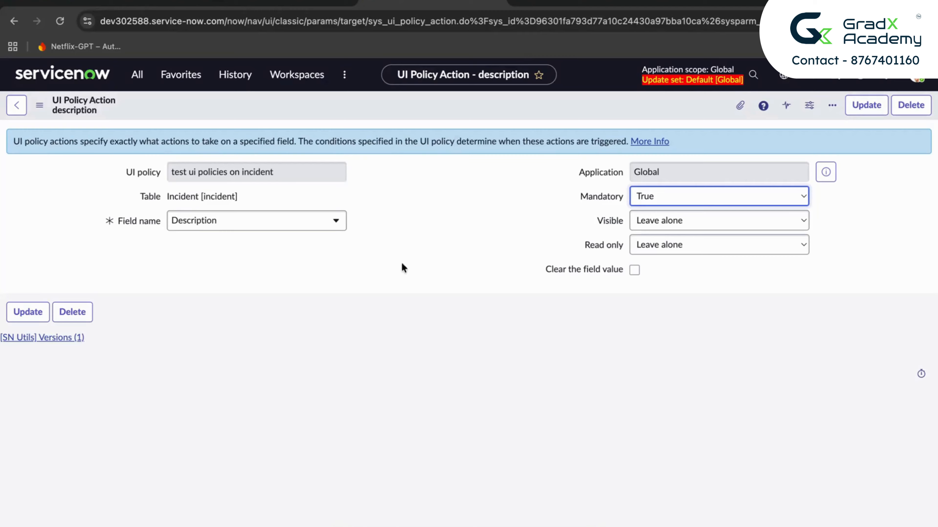
# Step: Open a blank incident form by entering "incident.form" in the application navigator
pyautogui.click(138, 77)
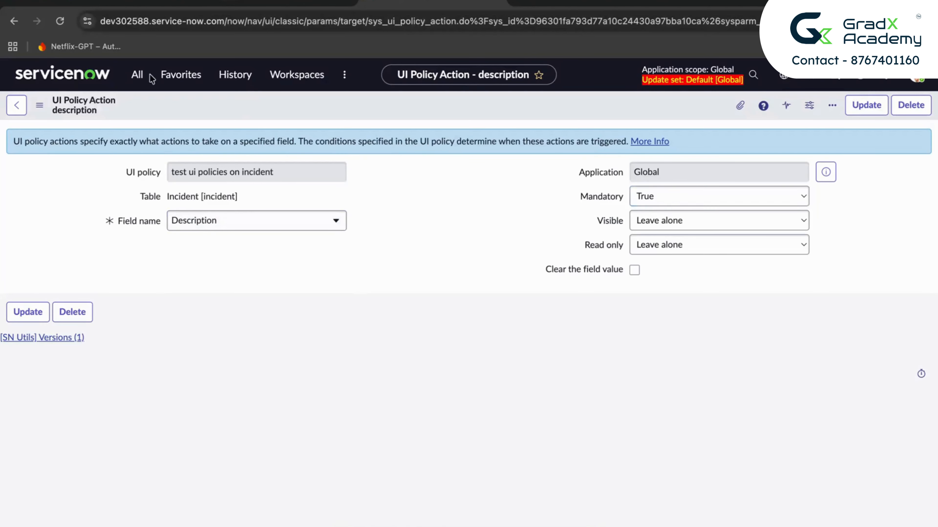
pyautogui.write('in')
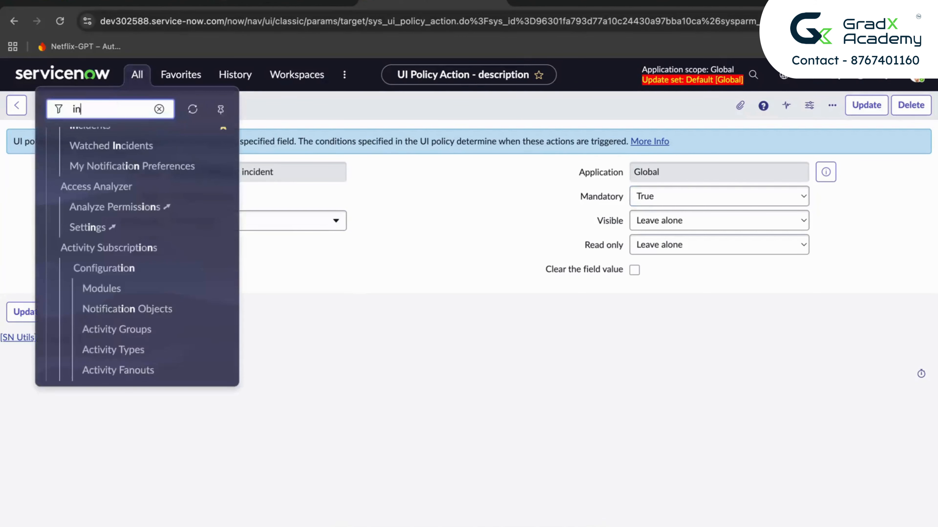
pyautogui.write('cident')
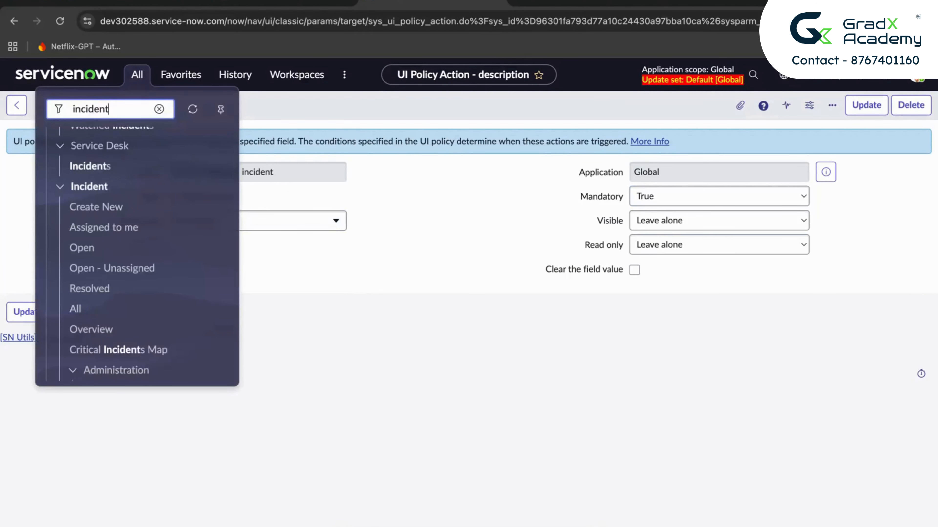
pyautogui.write('.form')
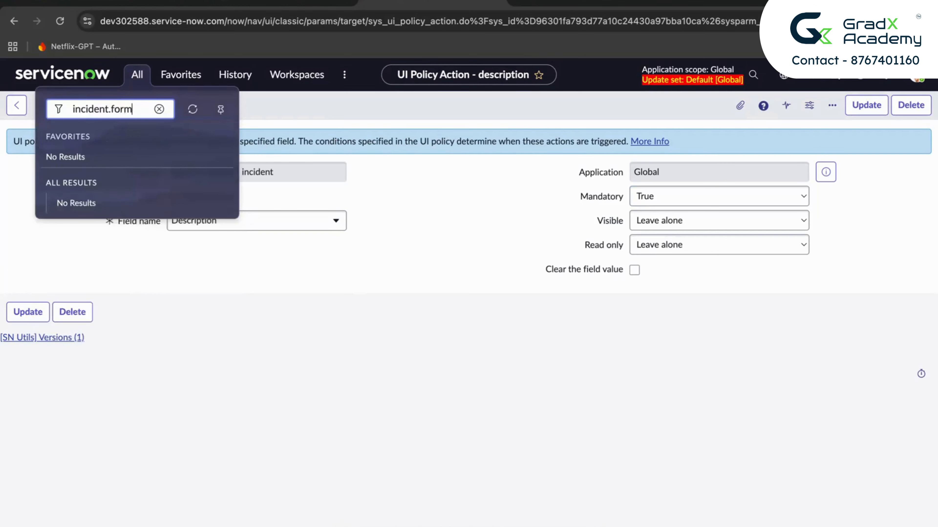
pyautogui.press('Return')
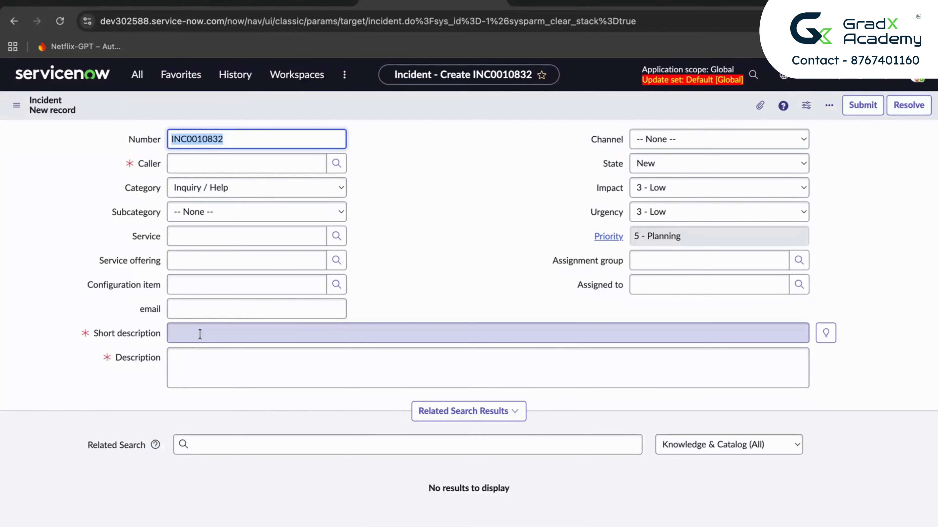
# Step: Launch the instance again from the ServiceNow Developer site and return to the new incident form
pyautogui.click(279, 1)
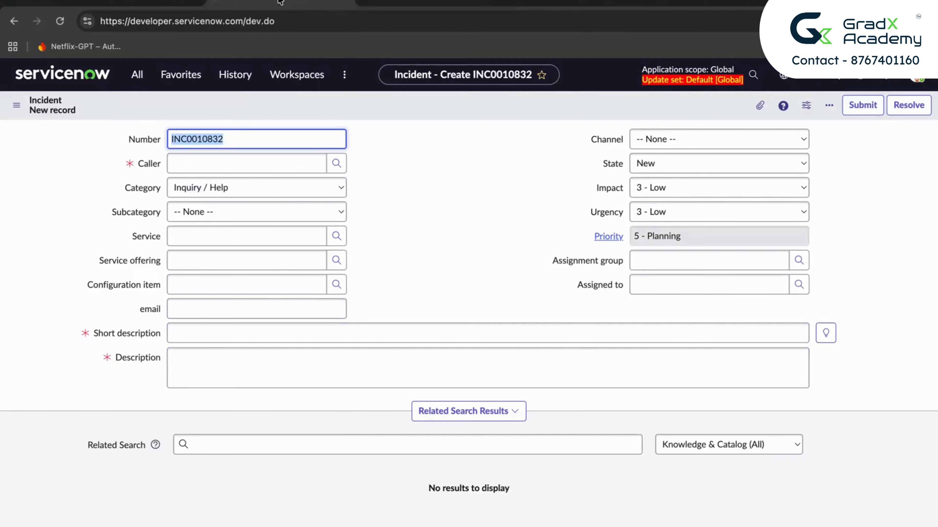
pyautogui.click(434, 2)
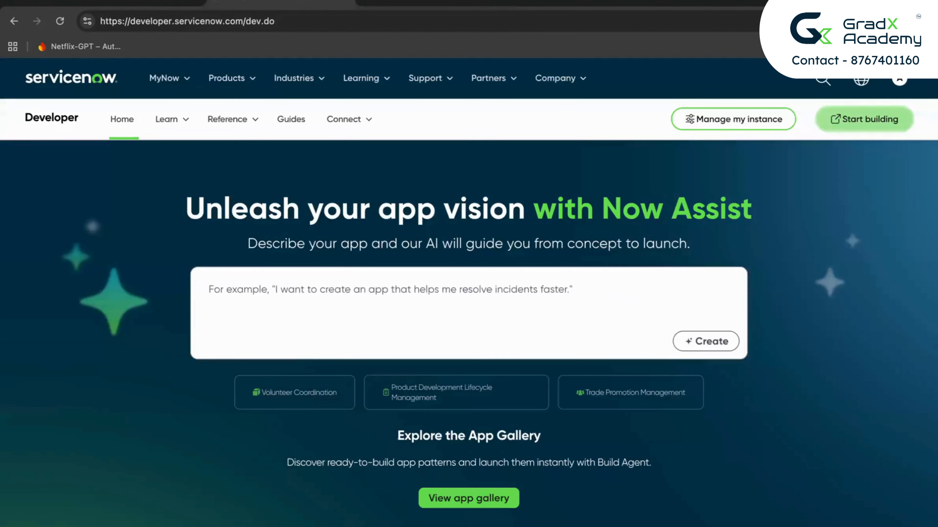
pyautogui.click(279, 1)
pyautogui.click(822, 121)
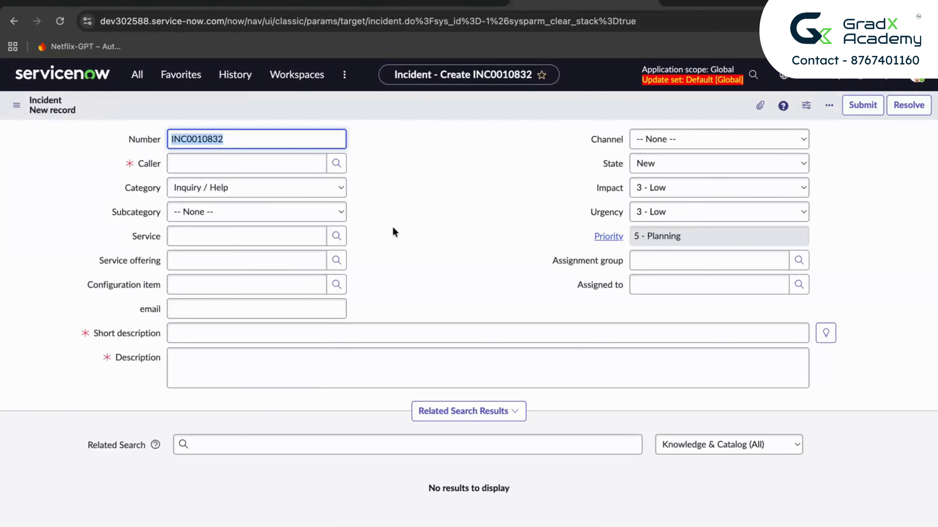
# Step: Open the "test ui policies on incident" record from the incident form's configured UI Policies
pyautogui.rightClick(399, 109)
pyautogui.moveTo(424, 137)
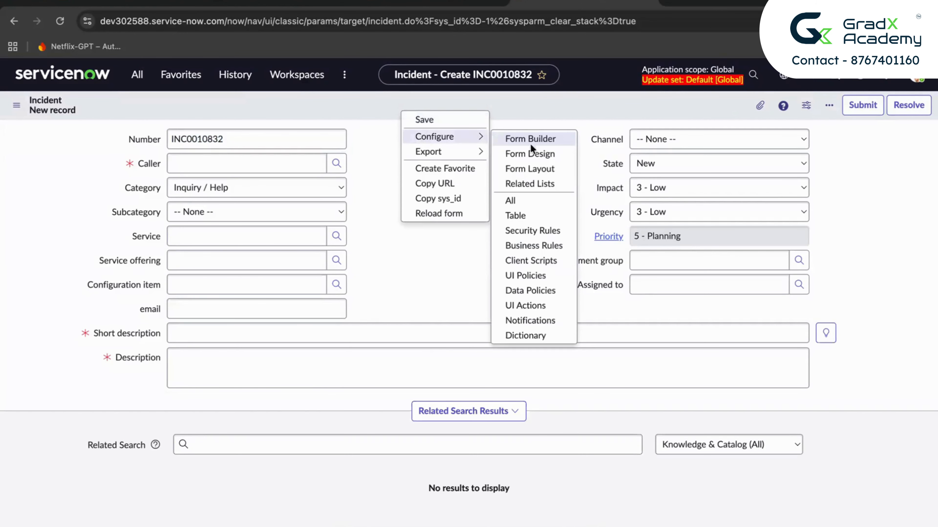
pyautogui.click(521, 274)
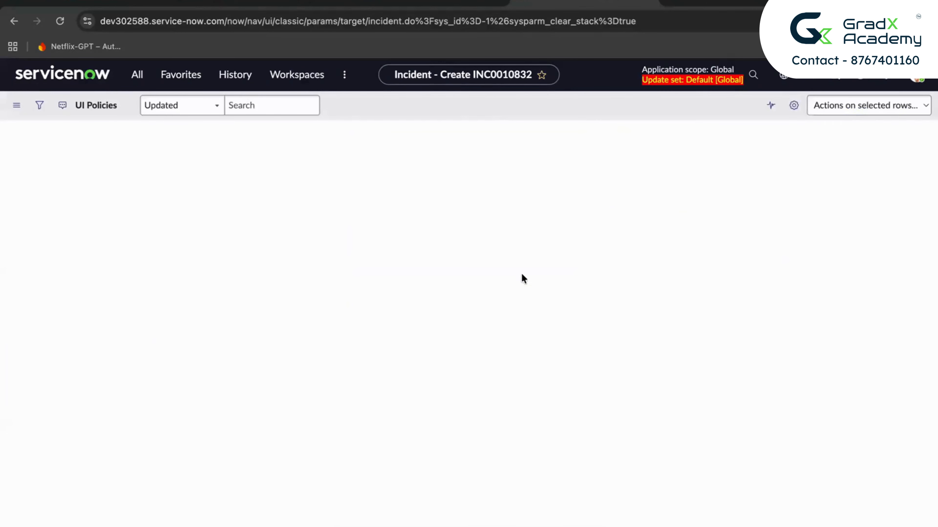
pyautogui.click(124, 181)
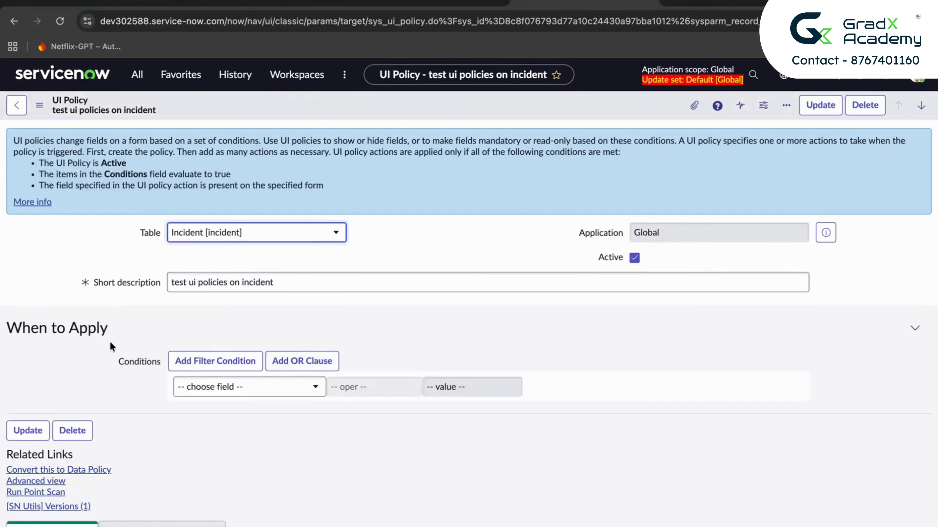
# Step: Add the condition Priority is 2 - High to the UI policy and save the record
pyautogui.scroll(-2, 119, 404)
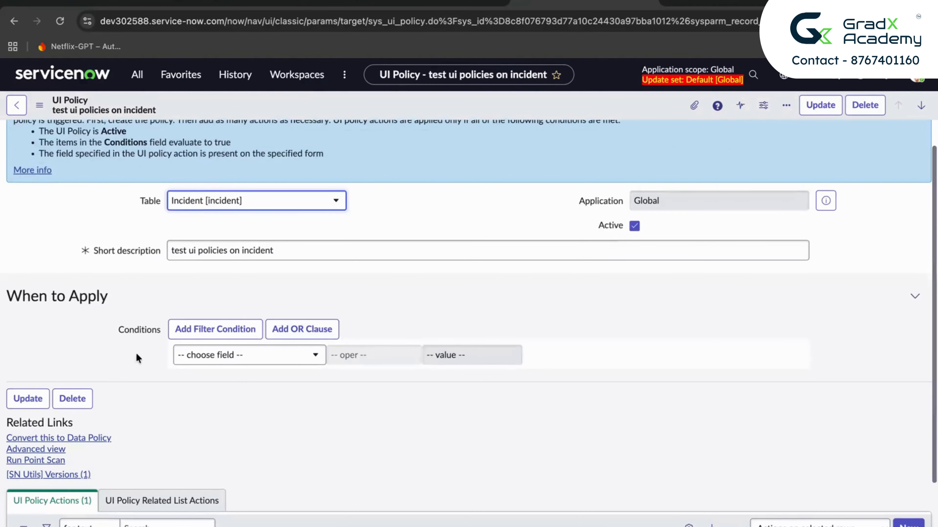
pyautogui.scroll(1, 140, 351)
pyautogui.scroll(-2, 242, 338)
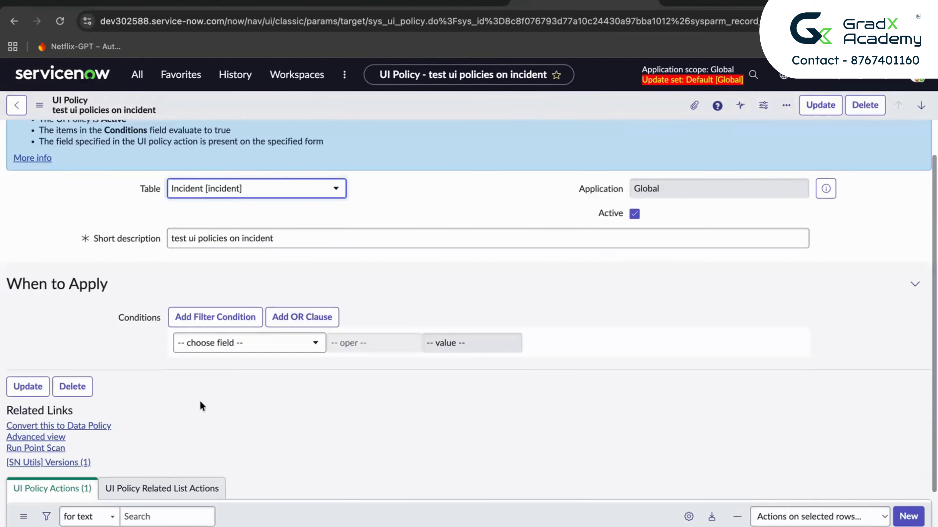
pyautogui.scroll(-4, 201, 407)
pyautogui.click(243, 278)
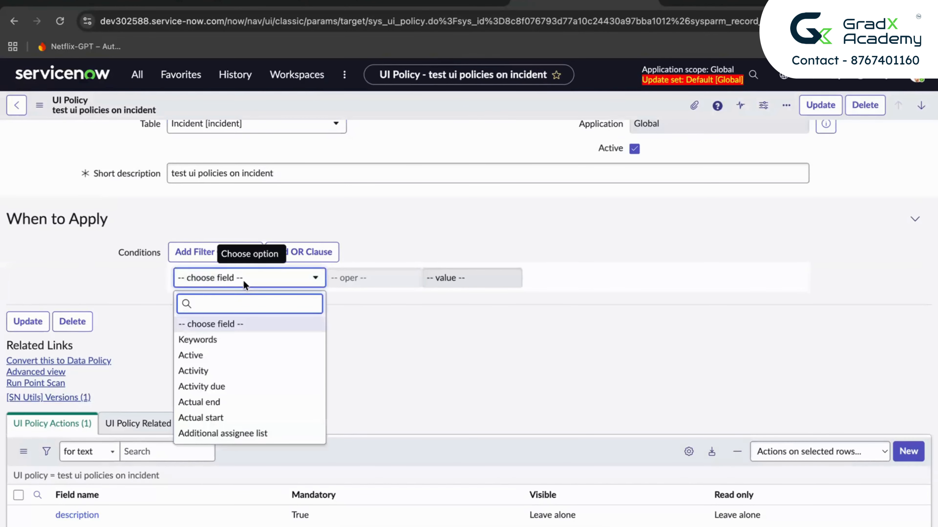
pyautogui.write('pri')
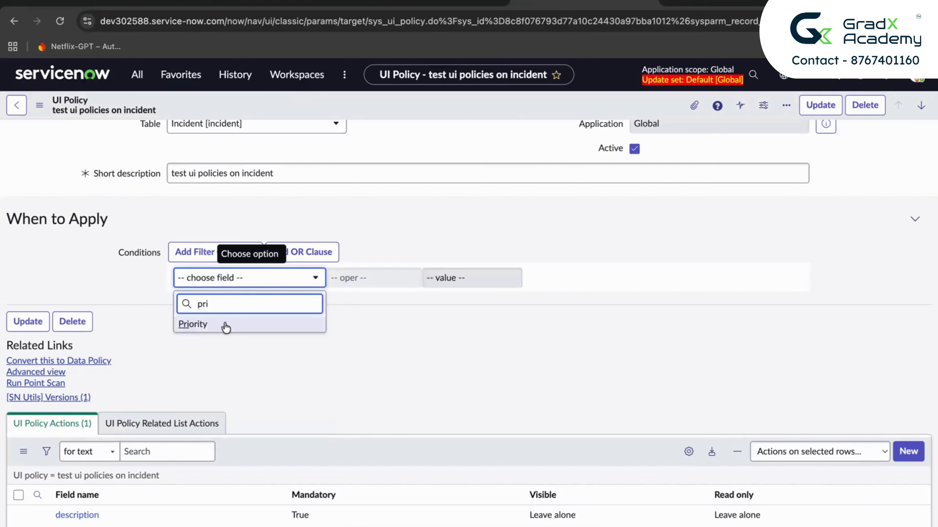
pyautogui.click(226, 325)
pyautogui.click(464, 279)
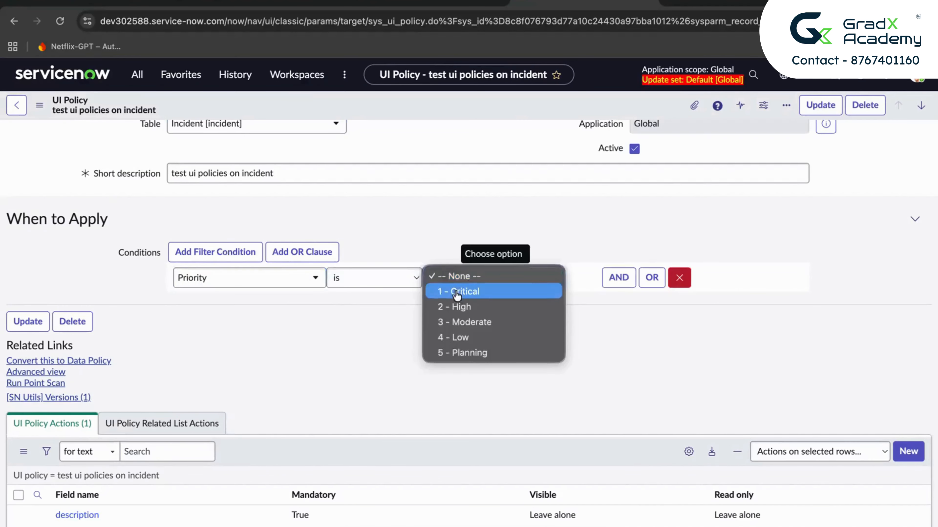
pyautogui.click(454, 307)
pyautogui.scroll(3, 428, 177)
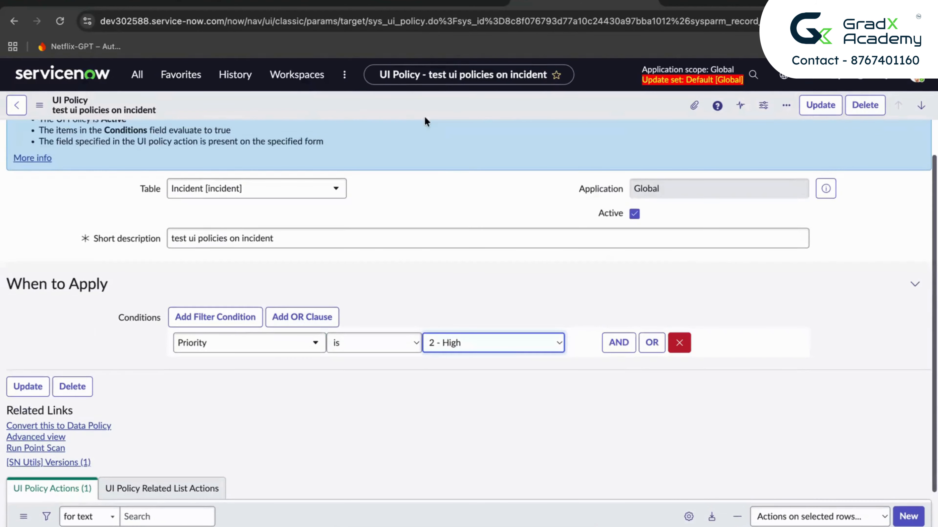
pyautogui.rightClick(421, 104)
pyautogui.click(442, 118)
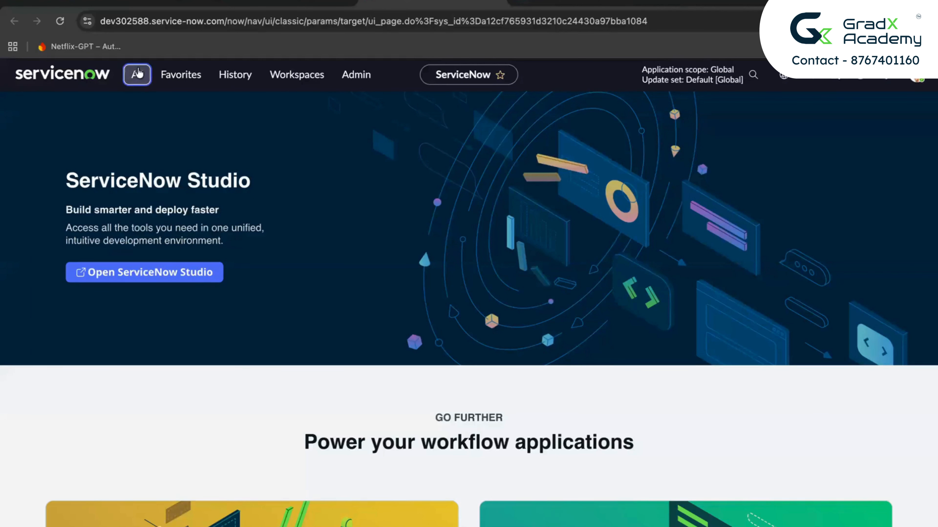
# Step: Open a new incident form from the instance home page by entering "incident.form" in the application navigator
pyautogui.click(137, 74)
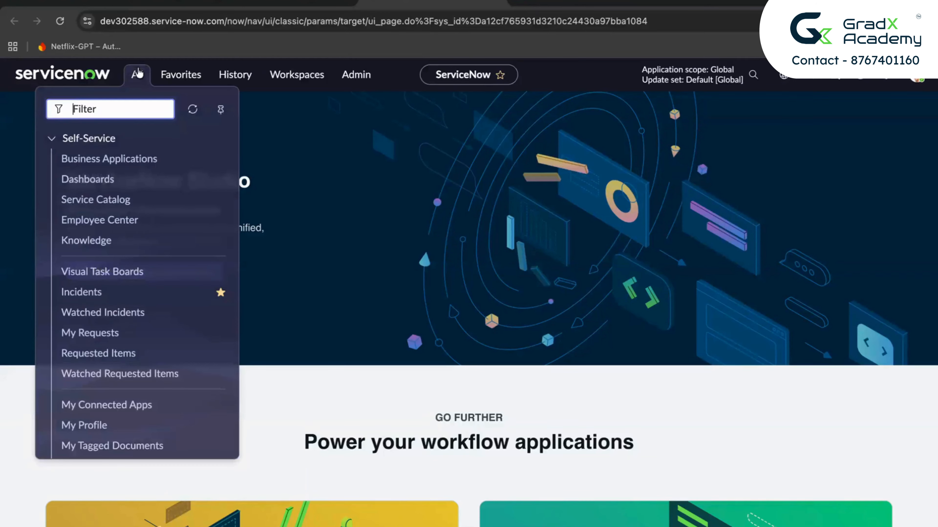
pyautogui.write('incident.')
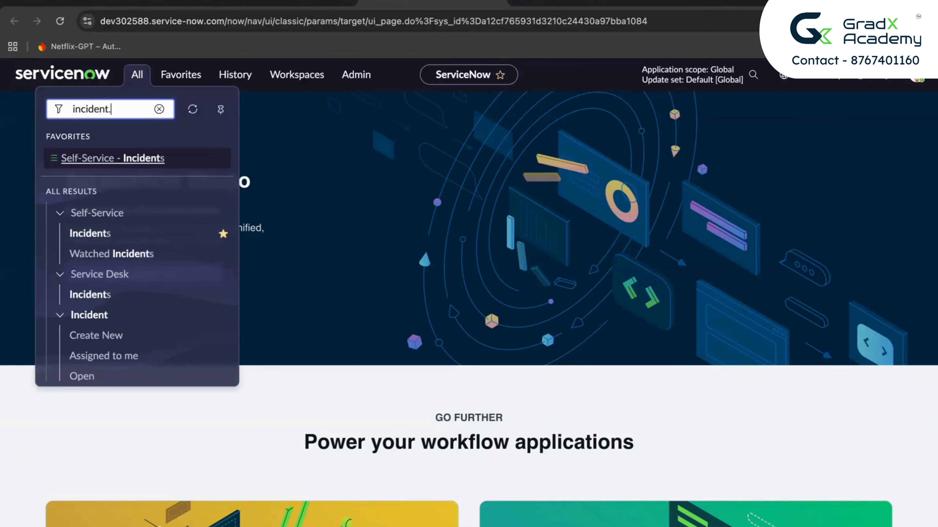
pyautogui.write('form')
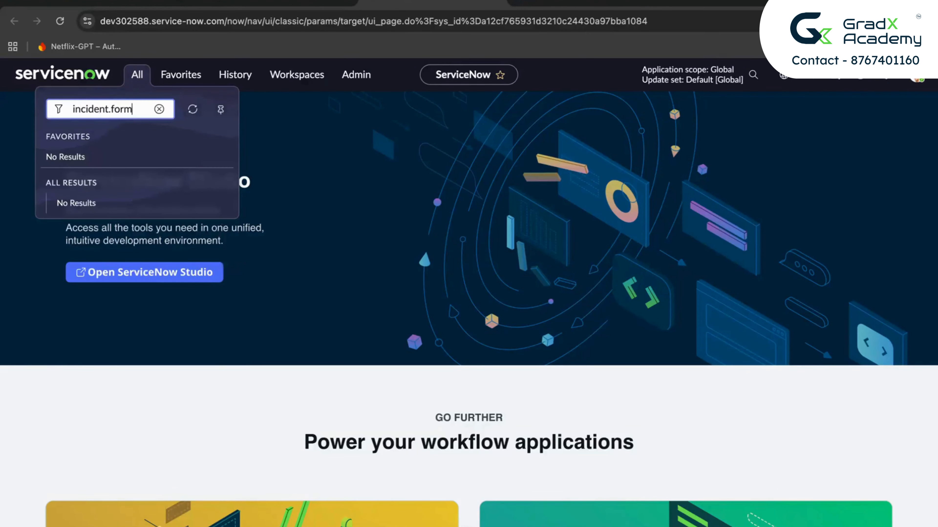
pyautogui.press('Return')
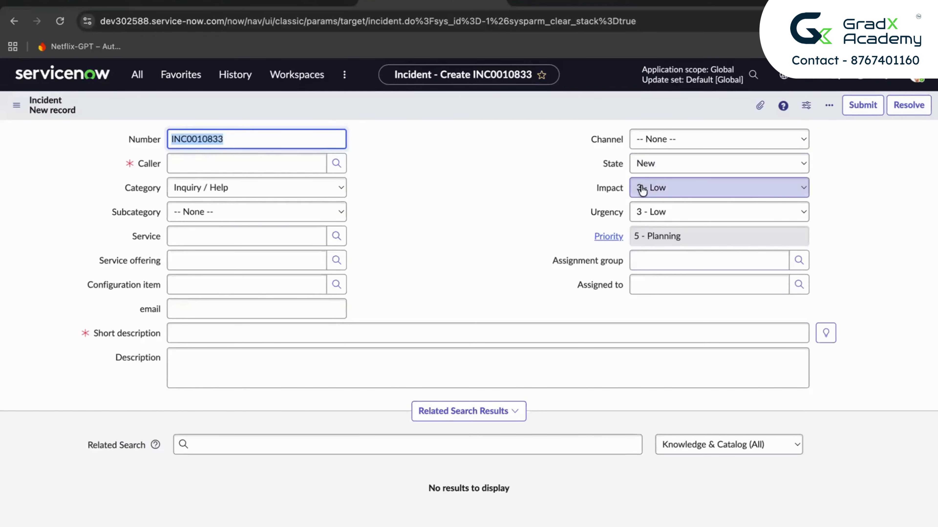
# Step: Set the new incident's Impact to 1 - High and Urgency to 2 - Medium
pyautogui.click(650, 174)
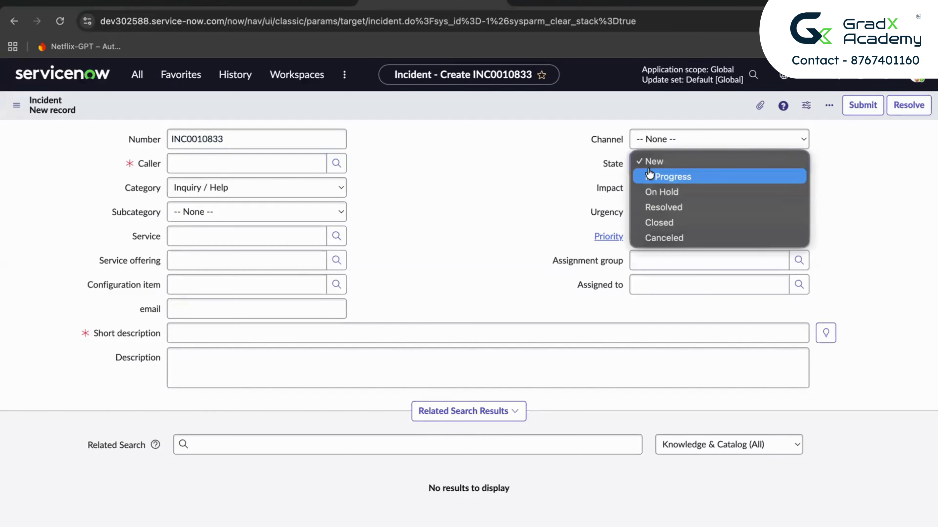
pyautogui.click(564, 191)
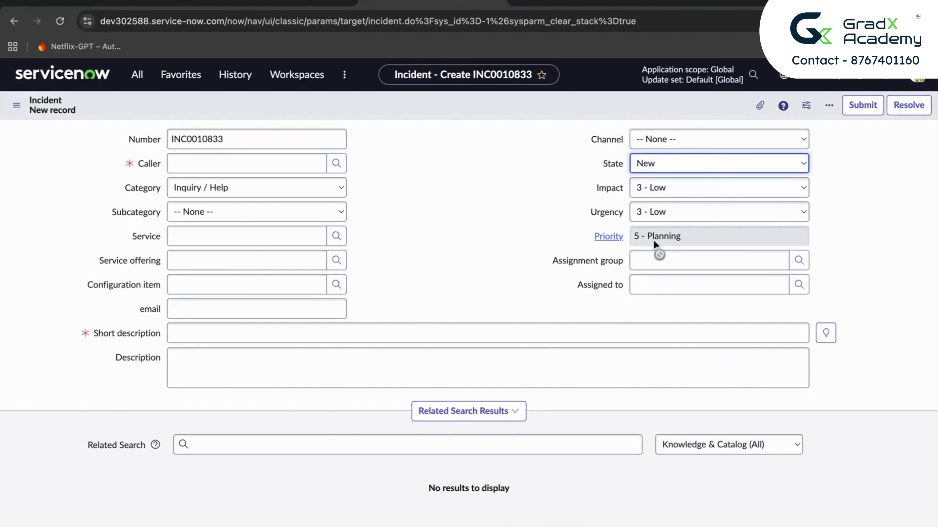
pyautogui.click(661, 195)
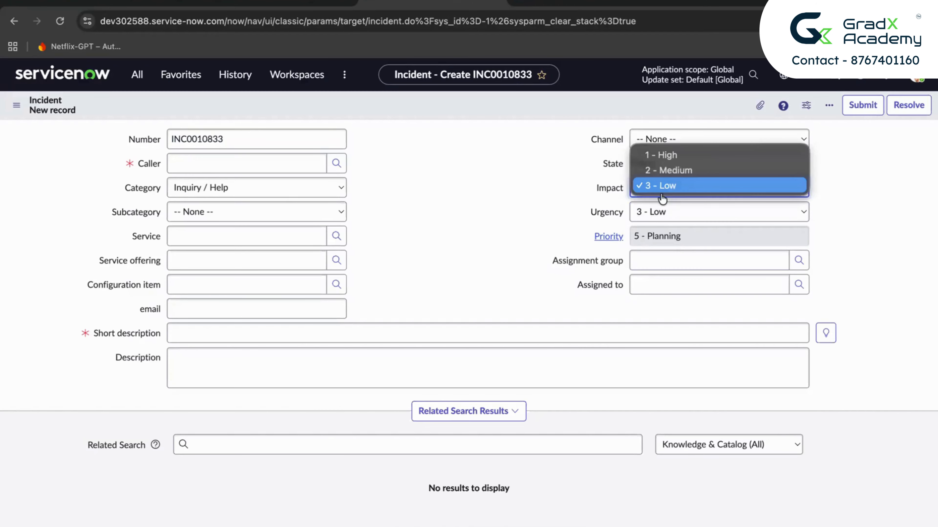
pyautogui.click(662, 159)
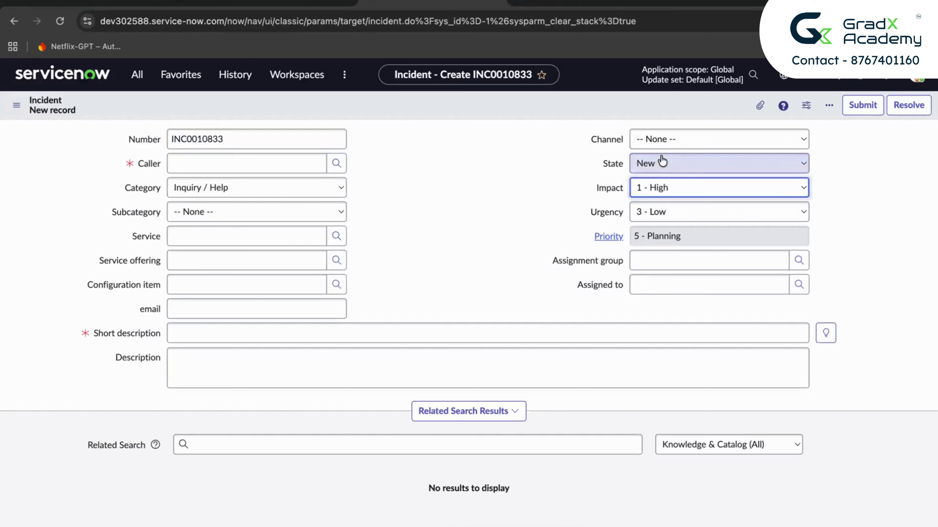
pyautogui.click(655, 209)
pyautogui.click(655, 196)
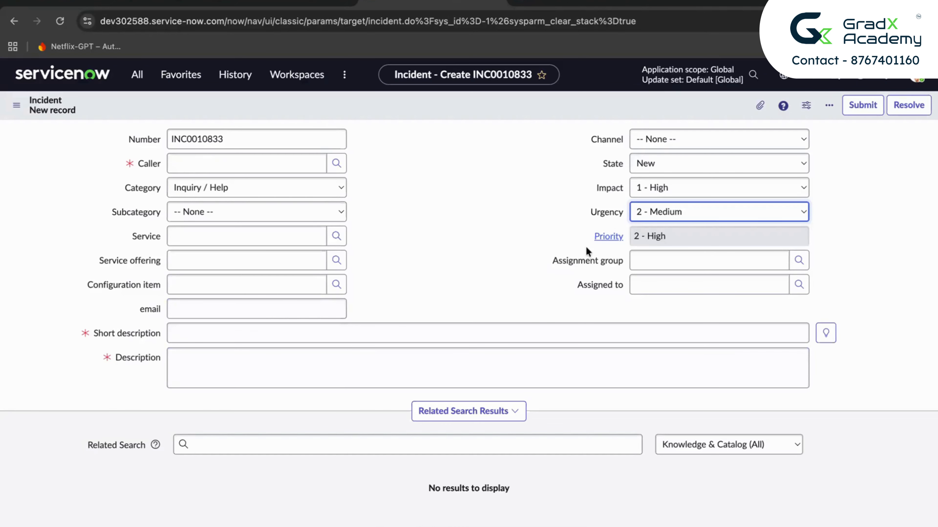
# Step: Switch the incident's Impact to 2 - Medium and back to 1 - High to test the Description policy
pyautogui.click(654, 189)
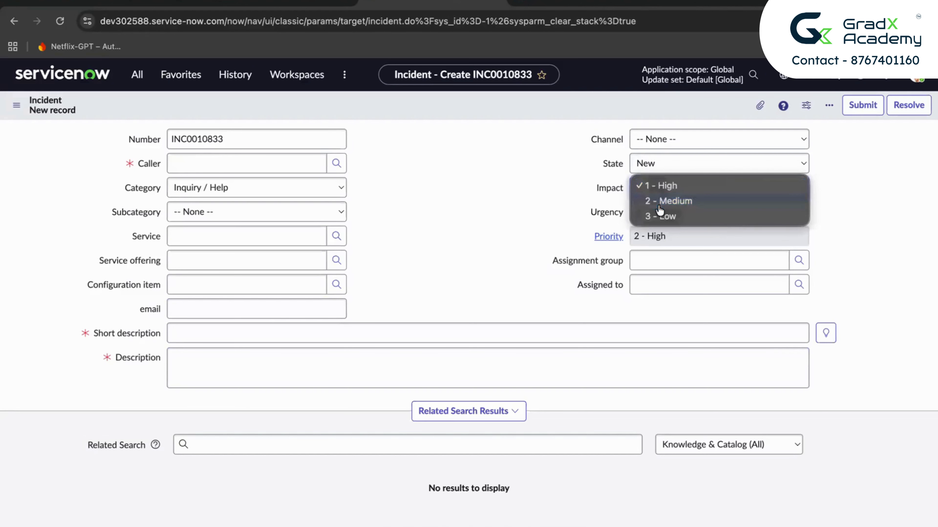
pyautogui.click(658, 205)
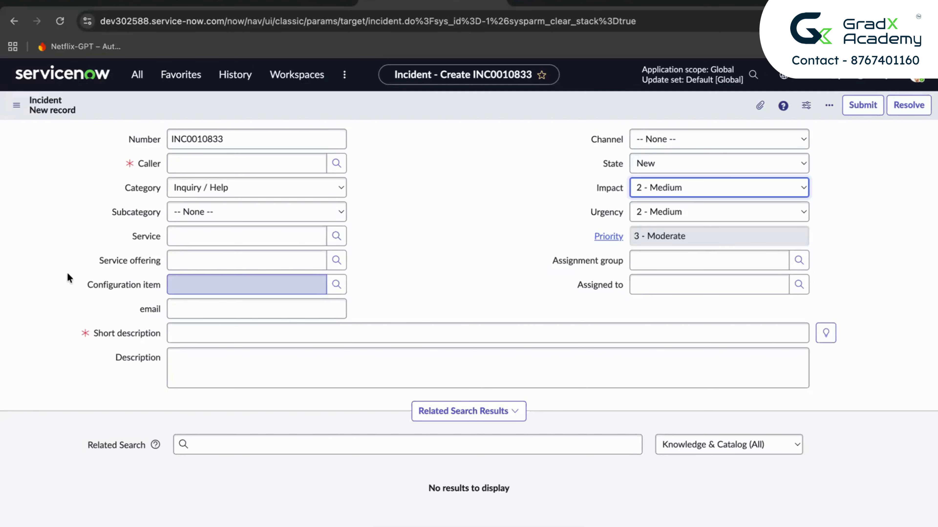
pyautogui.click(647, 190)
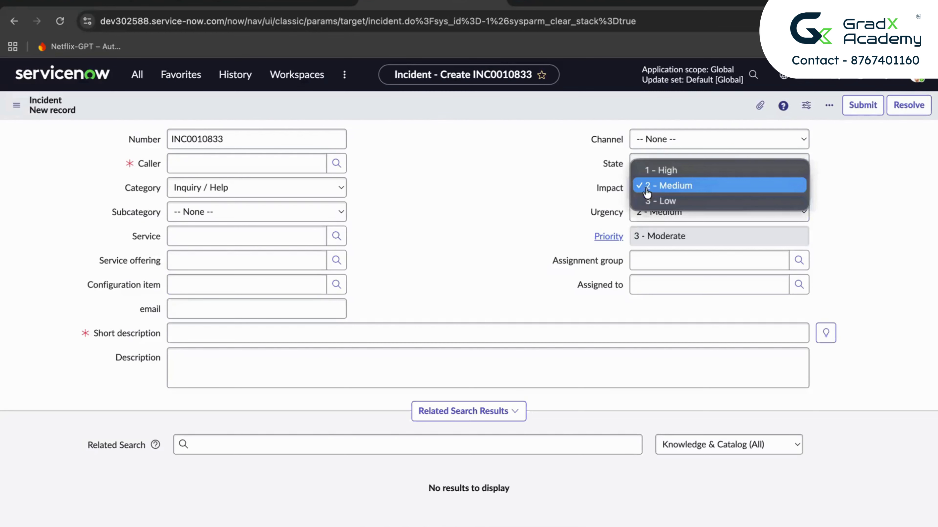
pyautogui.click(654, 171)
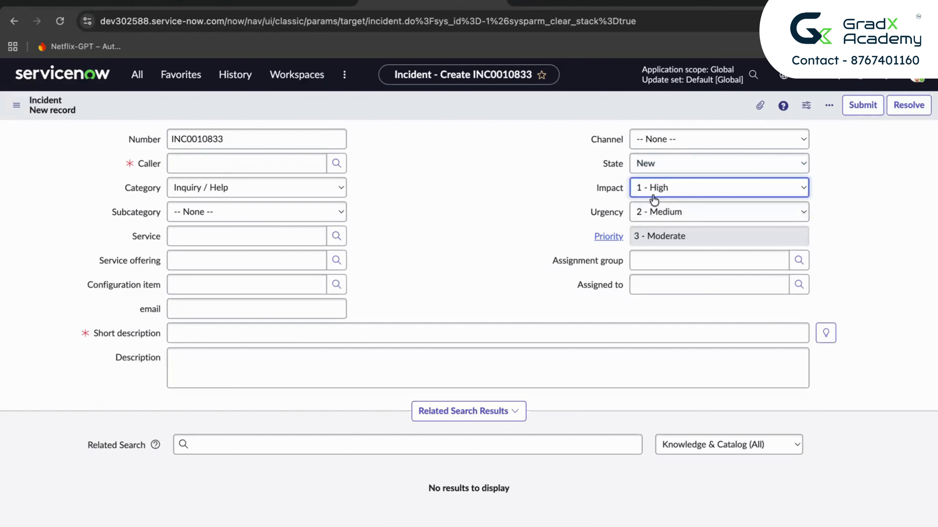
# Step: Set the incident's Impact to 3 - Low to test the policy with a lower priority
pyautogui.click(650, 209)
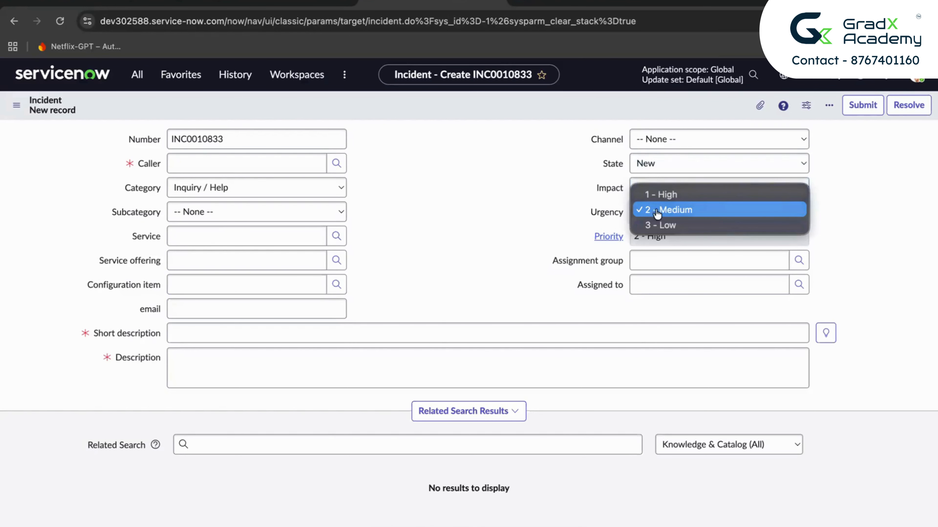
pyautogui.click(509, 189)
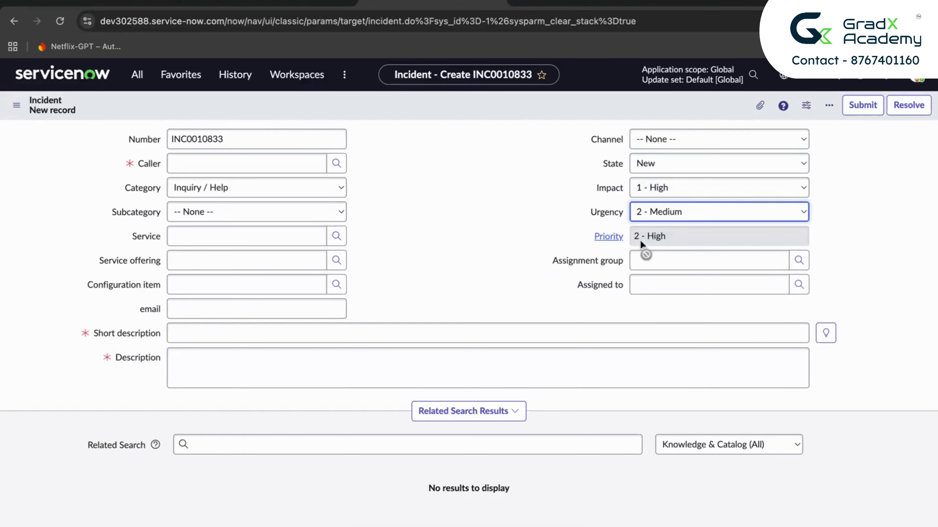
pyautogui.click(668, 189)
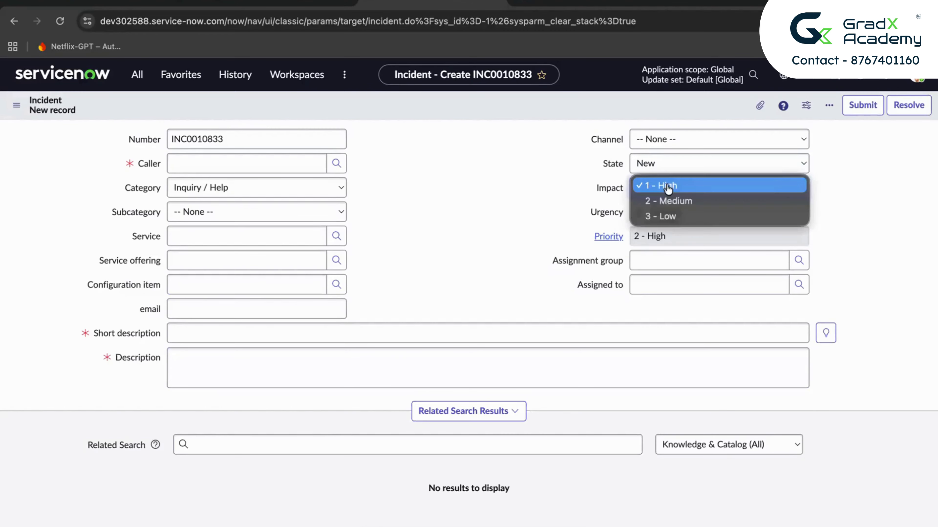
pyautogui.click(660, 217)
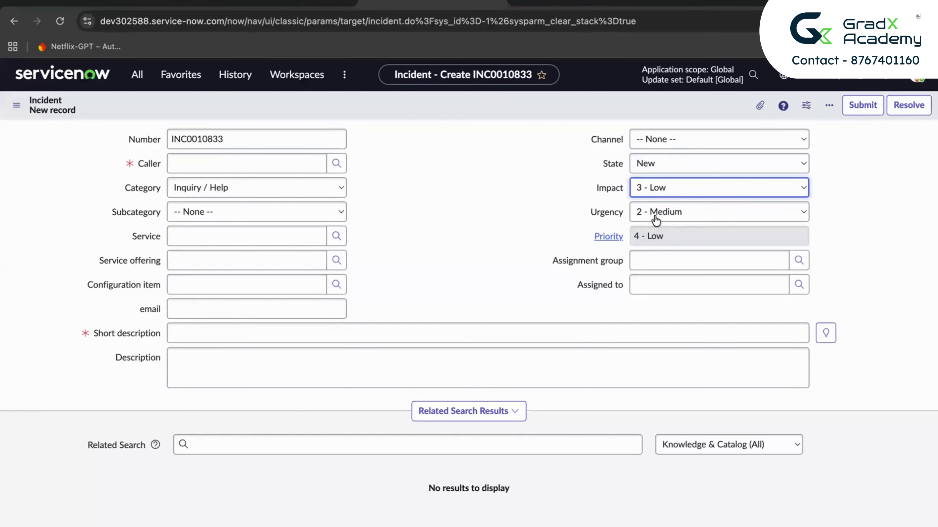